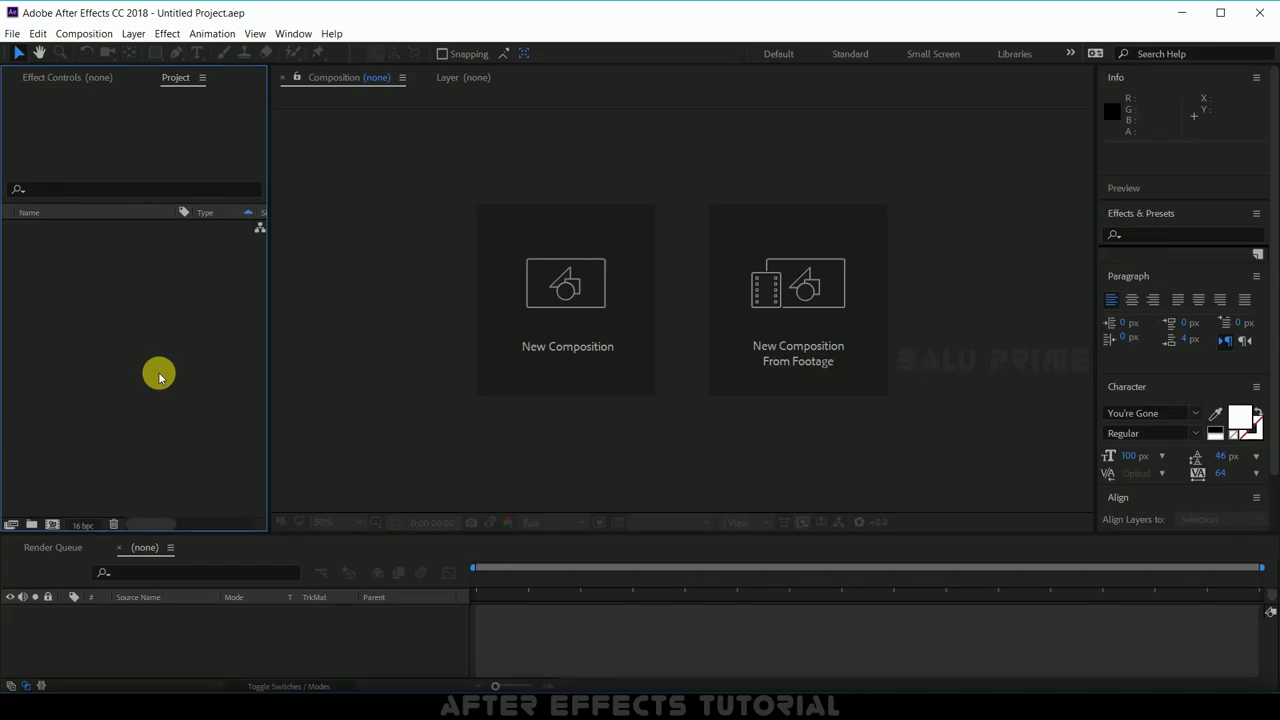
Create Comp 1 with the HDTV 1080 24 preset: 1920×1080, 24 fps, 0:00:10:05 long
left_click(92, 35)
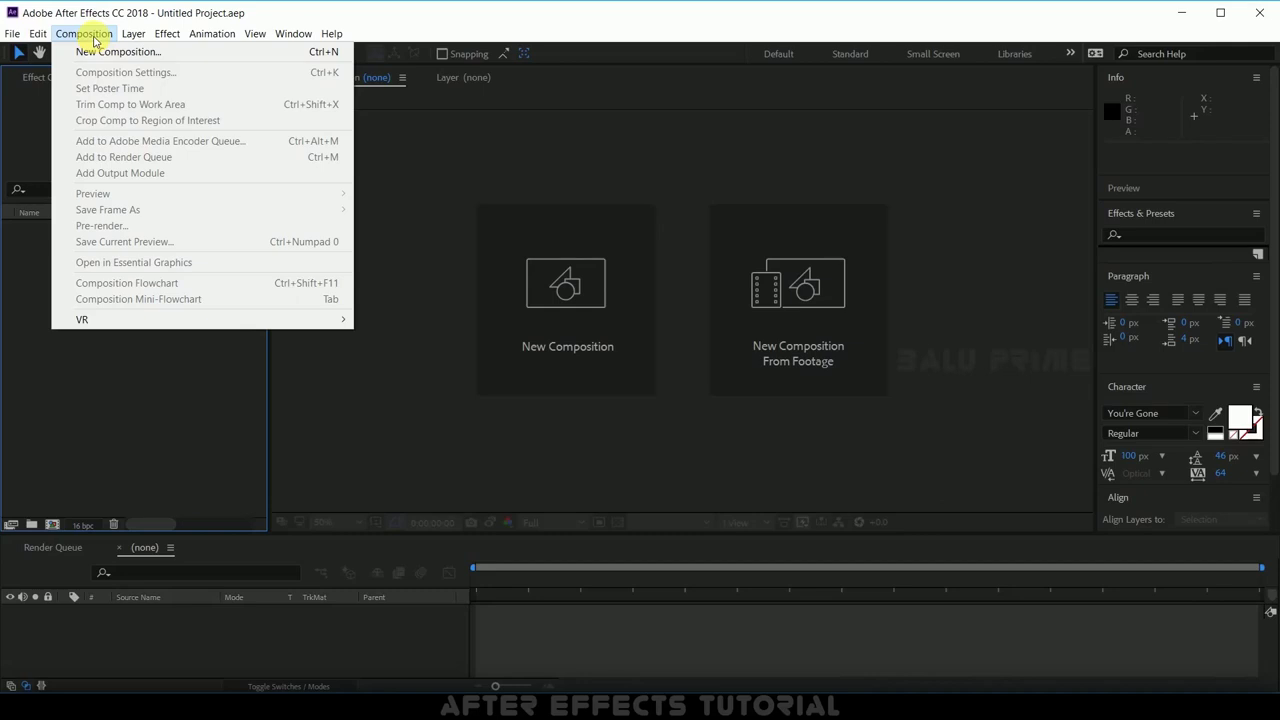
left_click(90, 50)
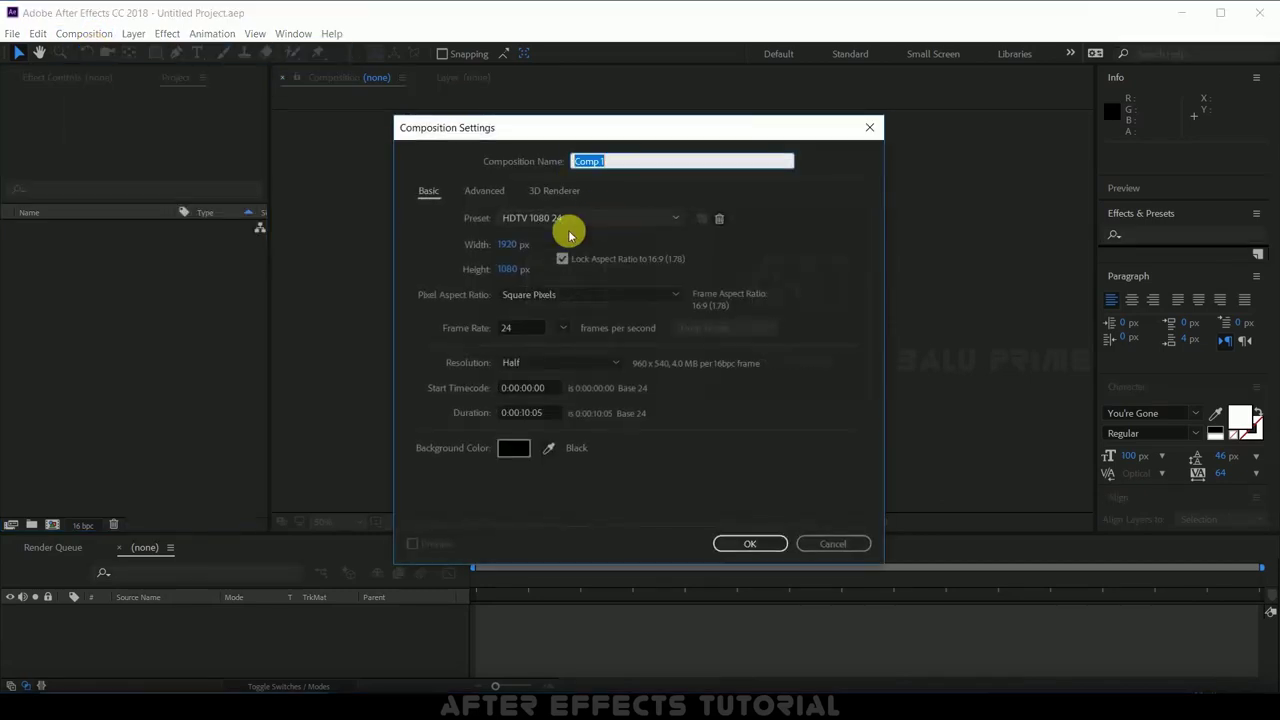
left_click(596, 218)
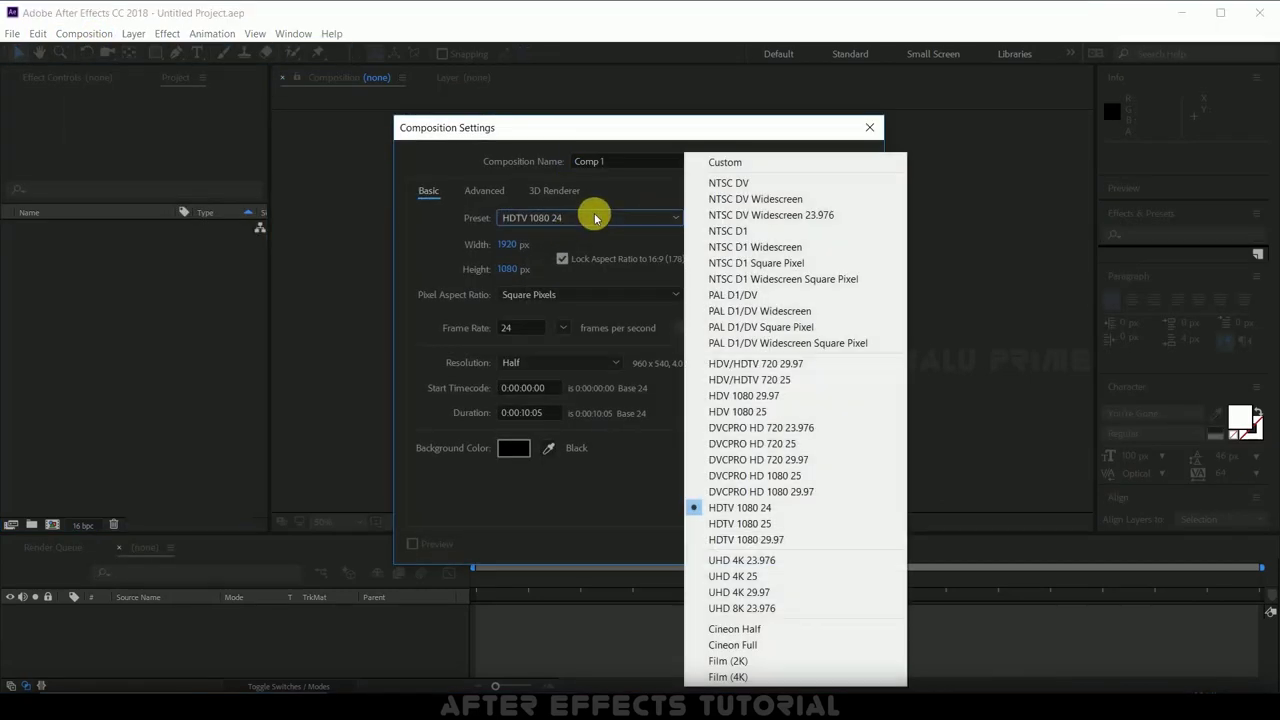
left_click(728, 507)
left_click(521, 327)
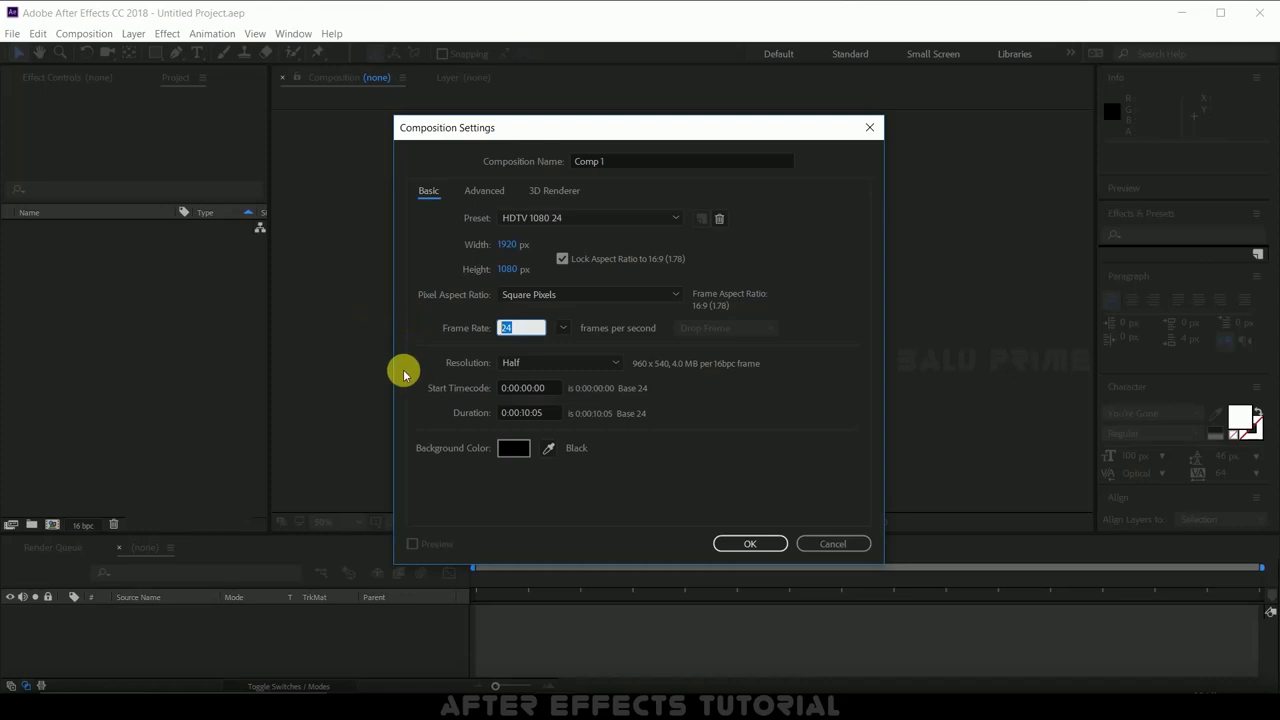
left_click(556, 413)
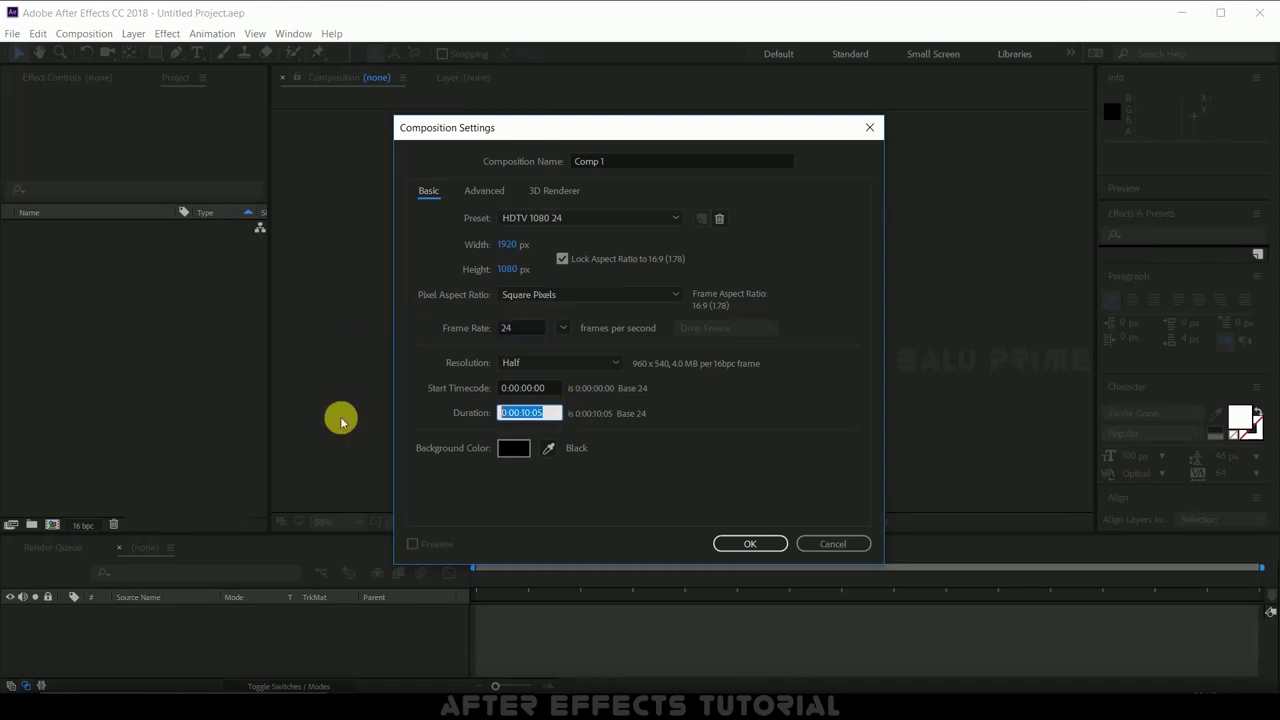
left_click(741, 545)
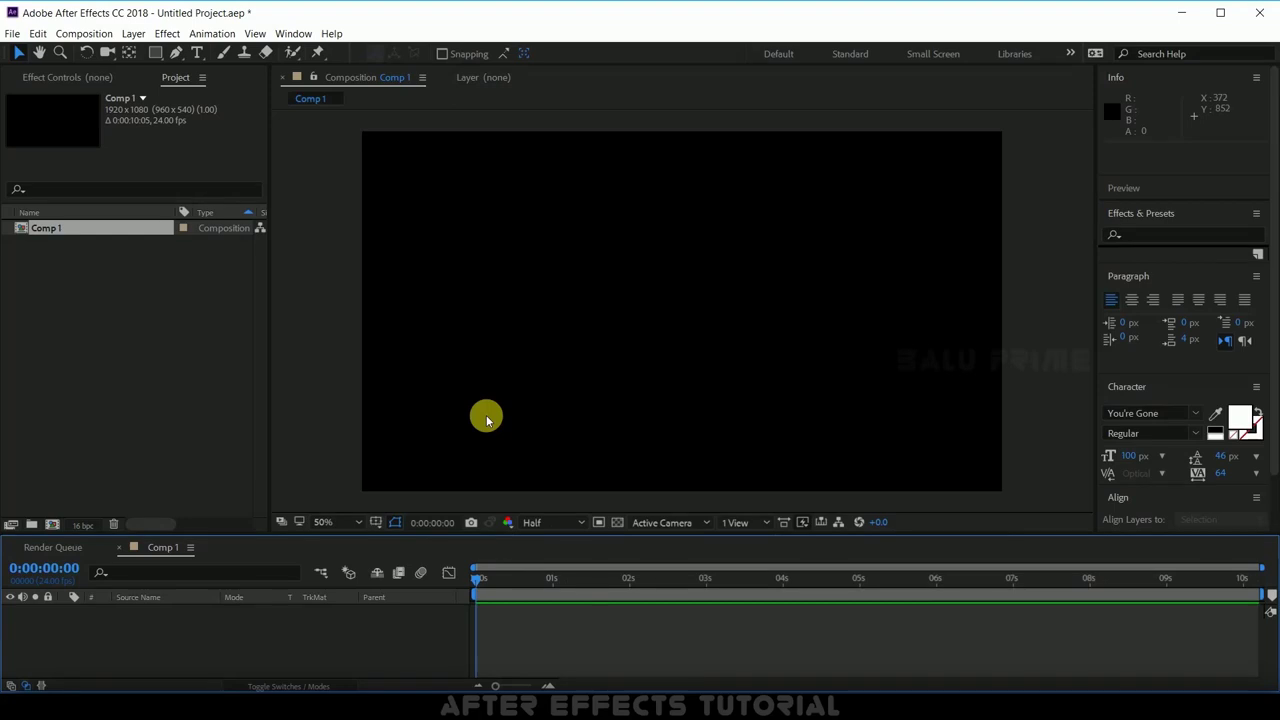
Add a white text layer reading FILE to the composition
left_click(197, 51)
left_click(510, 344)
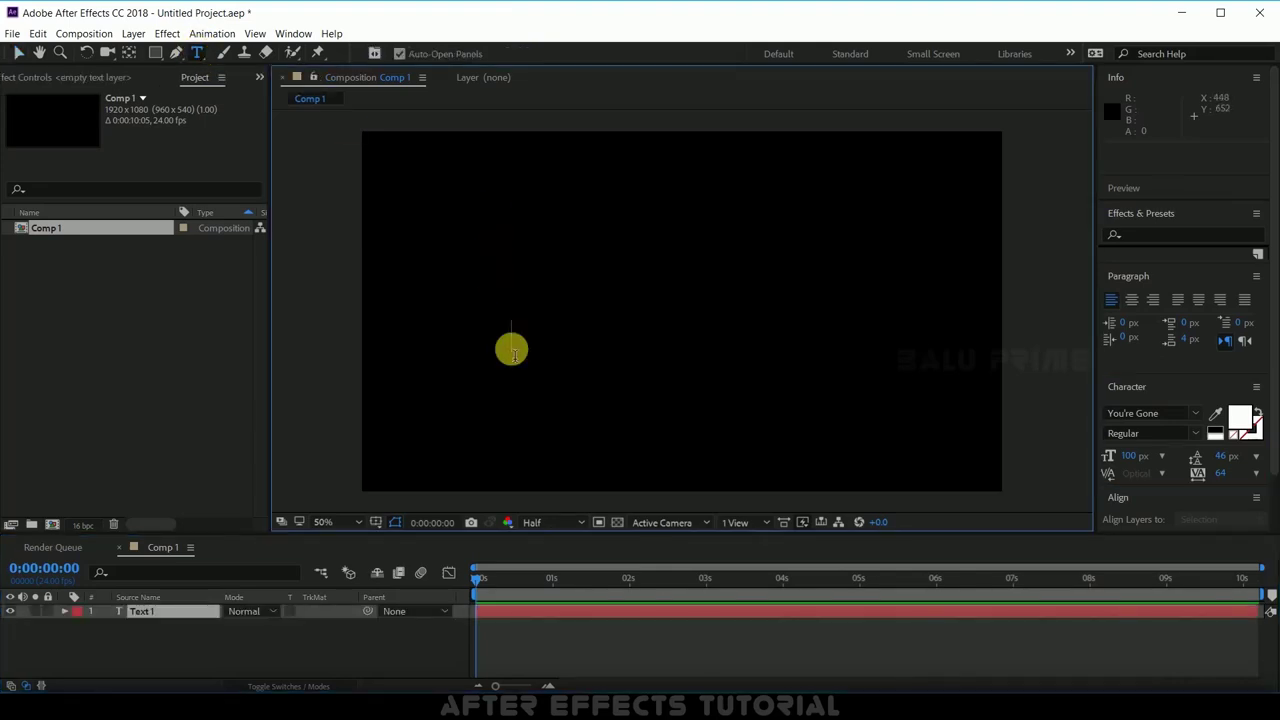
type("f")
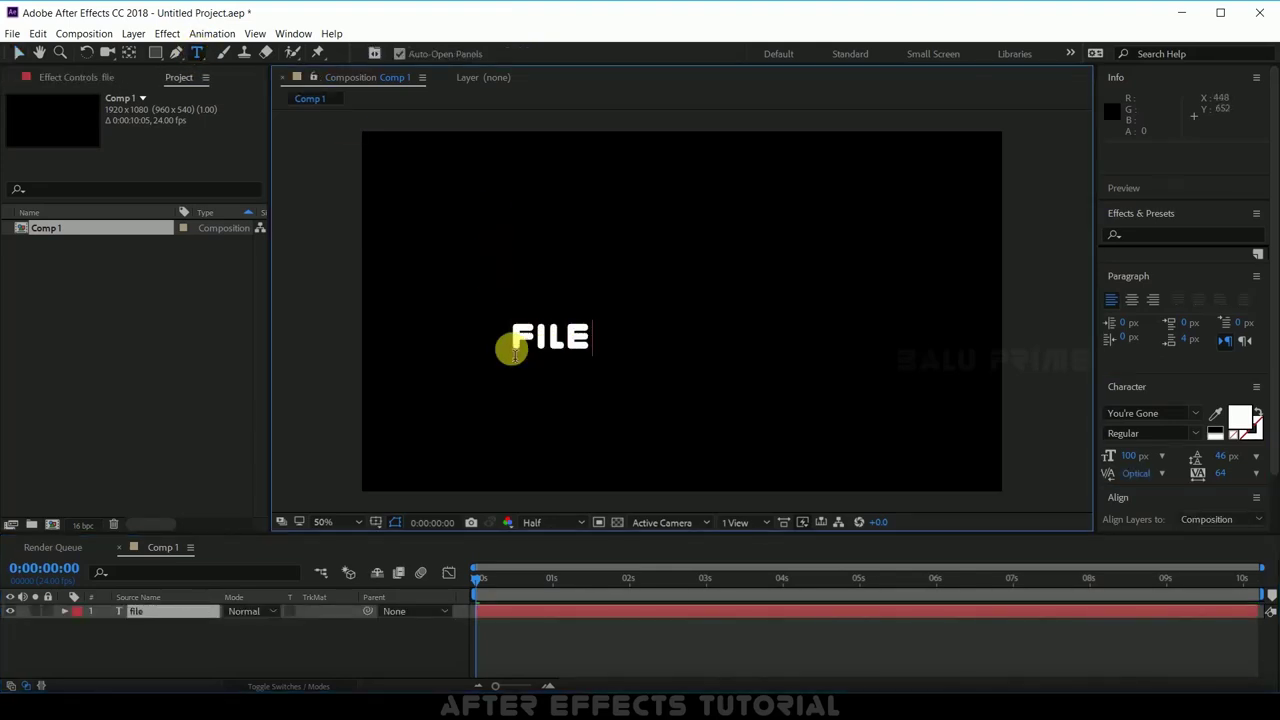
key("Escape")
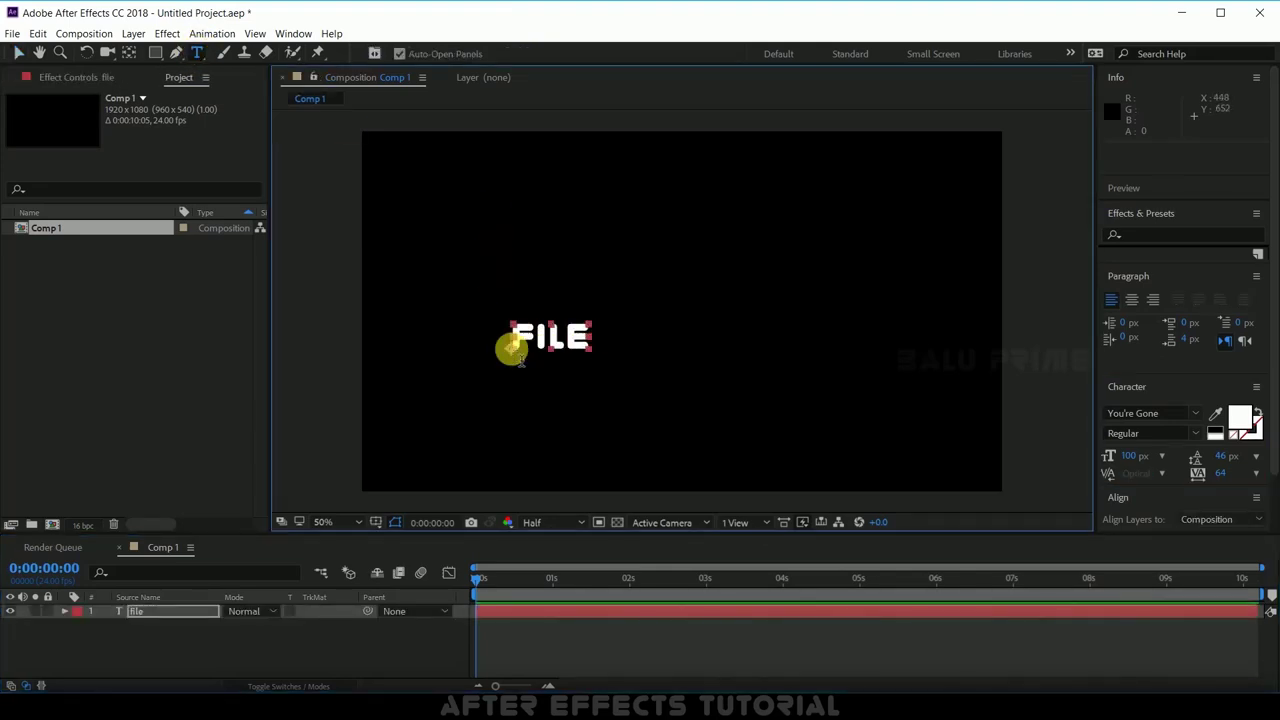
Scale the FILE text layer to 500%
left_click(155, 611)
key("s")
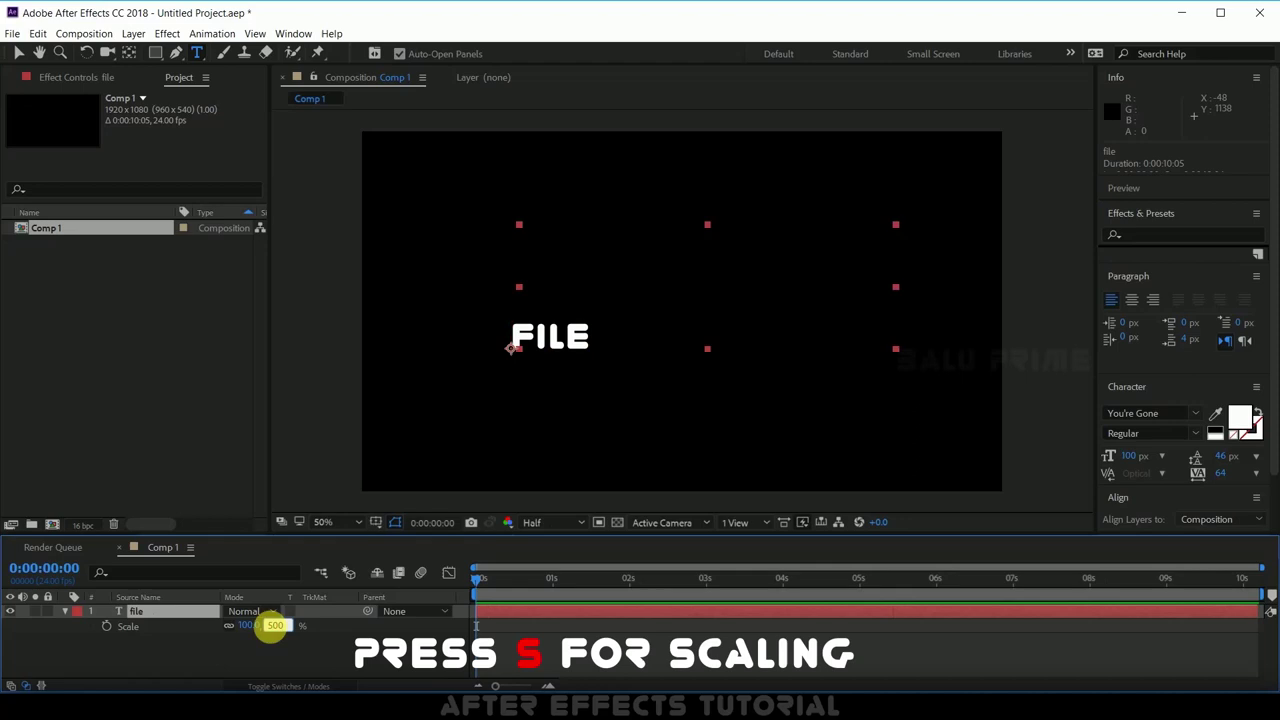
left_click(273, 625)
type("500")
key("Return")
Centre FILE horizontally and vertically in the frame, then hide its Scale property
scroll(1147, 500, "down", 1)
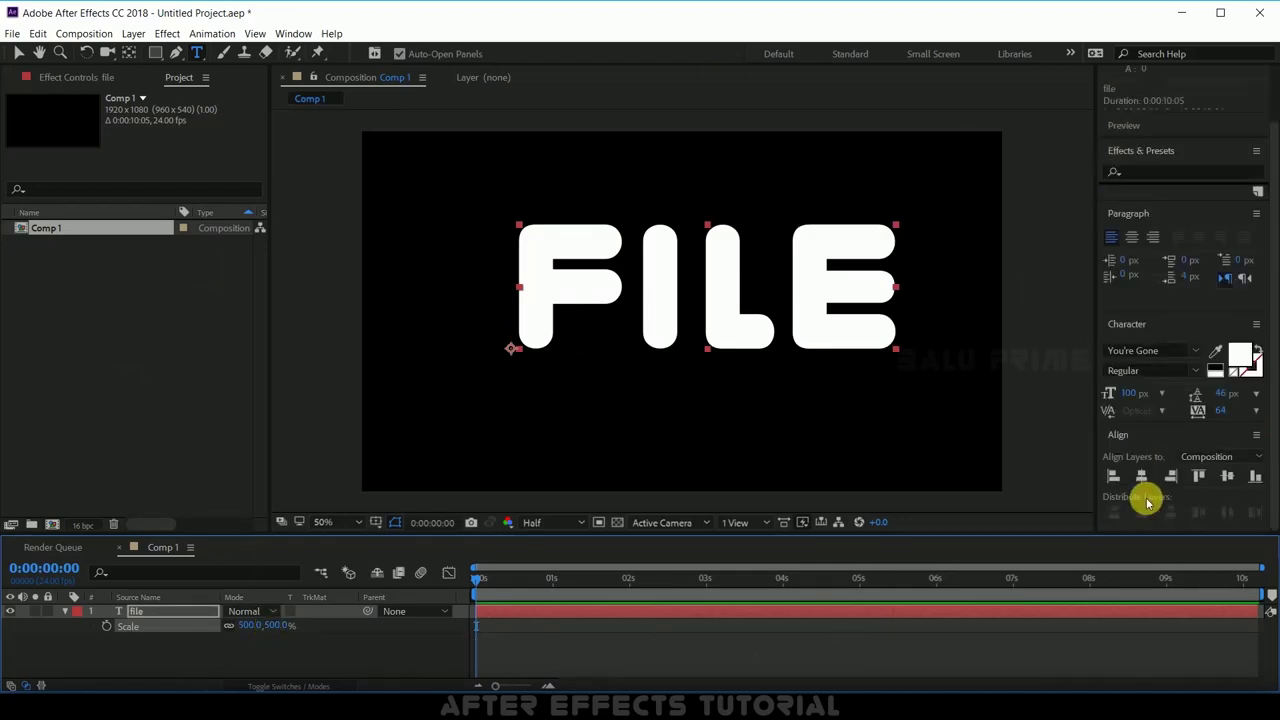
left_click(1141, 477)
left_click(1227, 479)
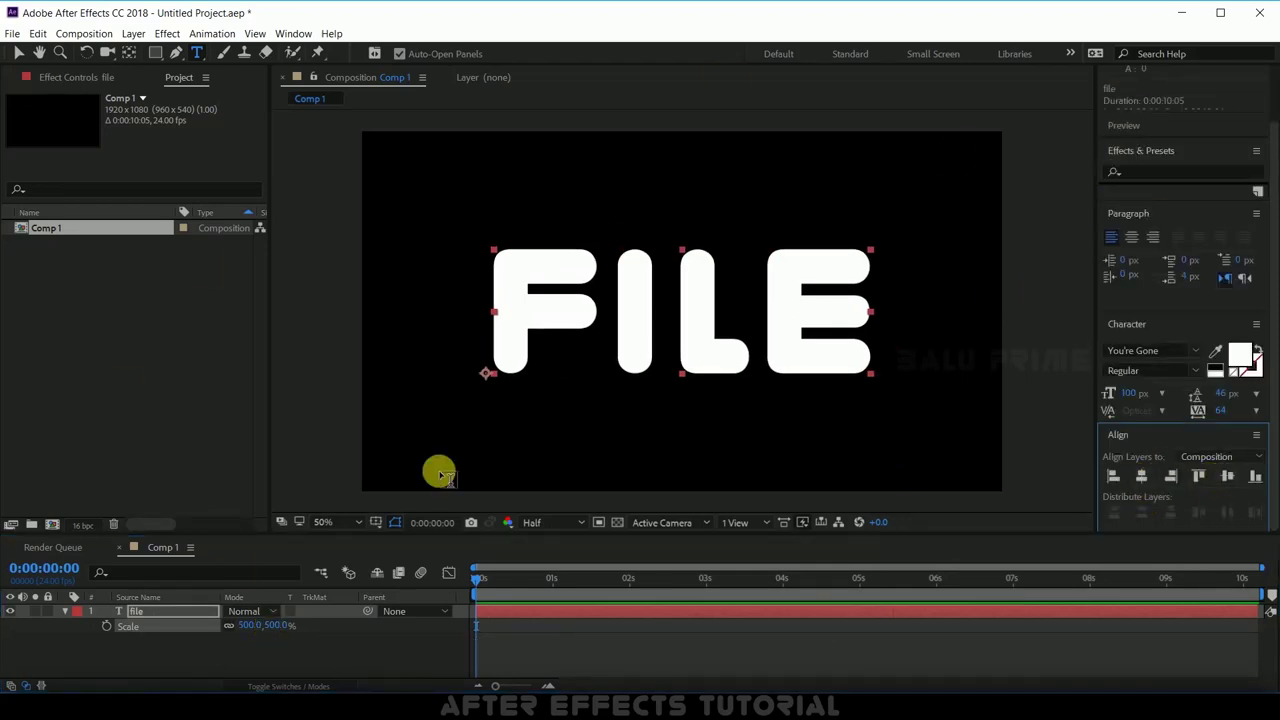
left_click(251, 657)
left_click(62, 615)
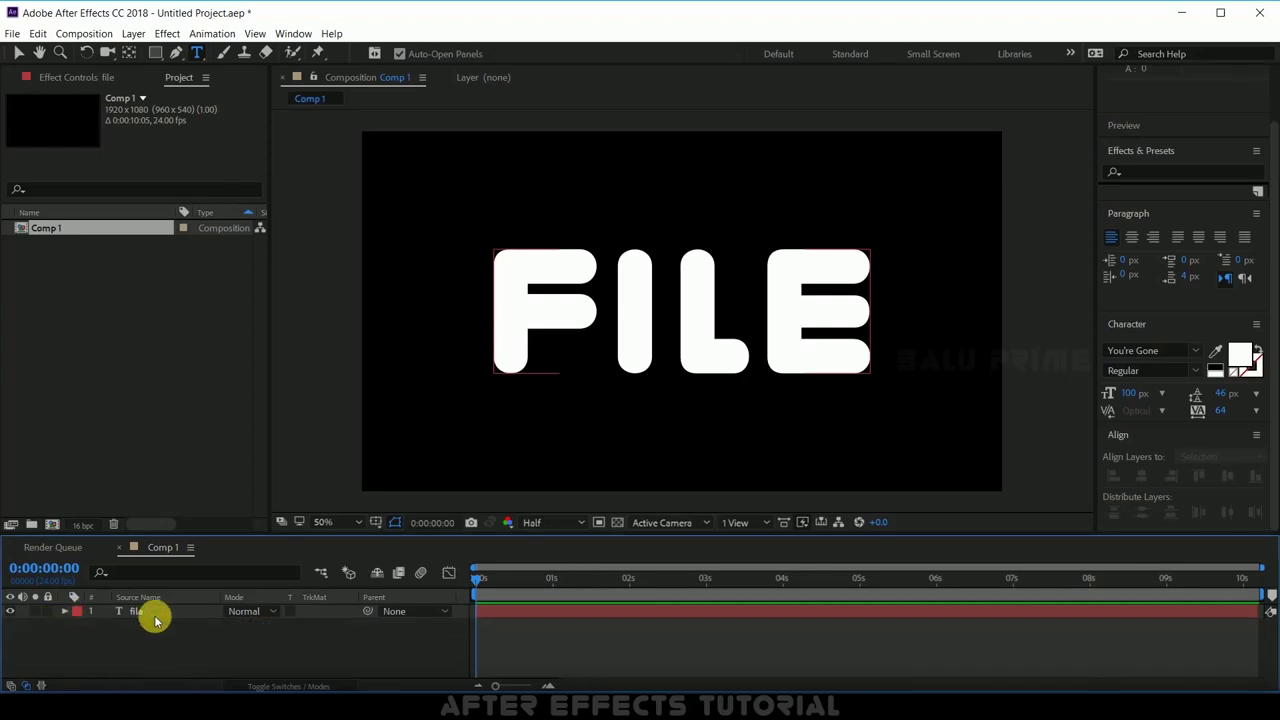
left_click(155, 616)
Apply a Bevel and Emboss layer style to FILE using the Inner Bevel style
right_click(155, 616)
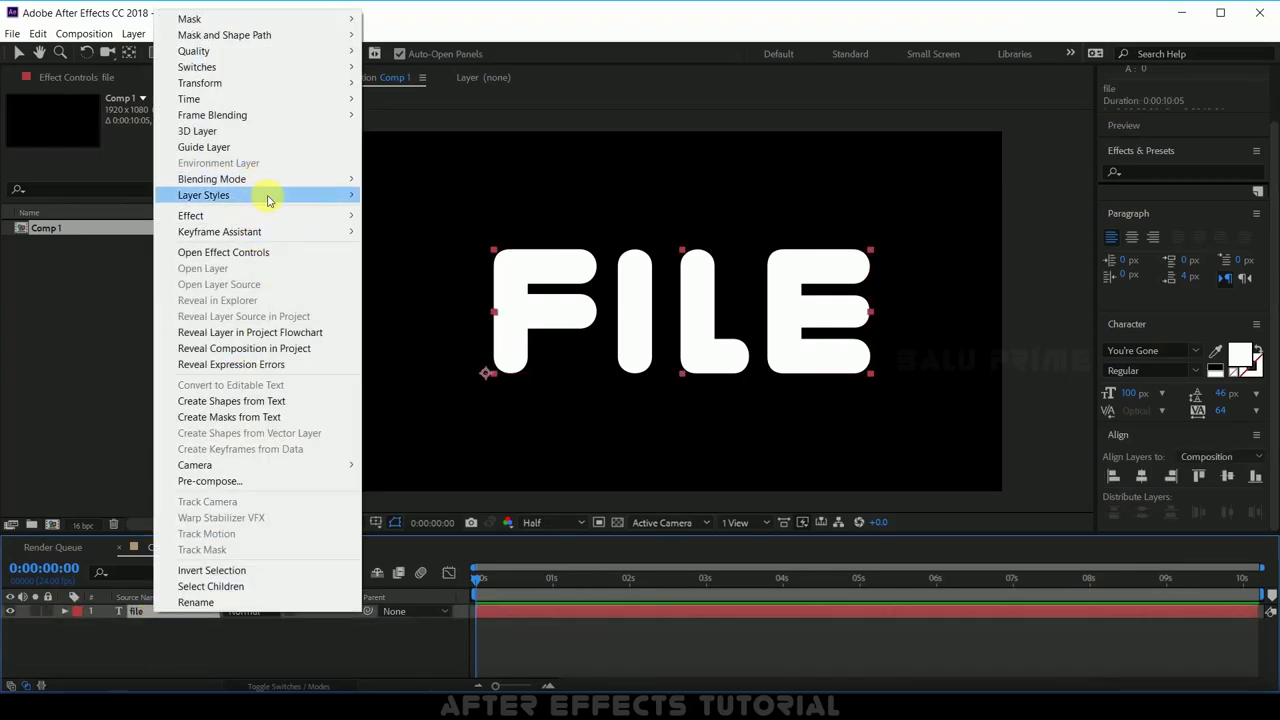
mouse_move(323, 195)
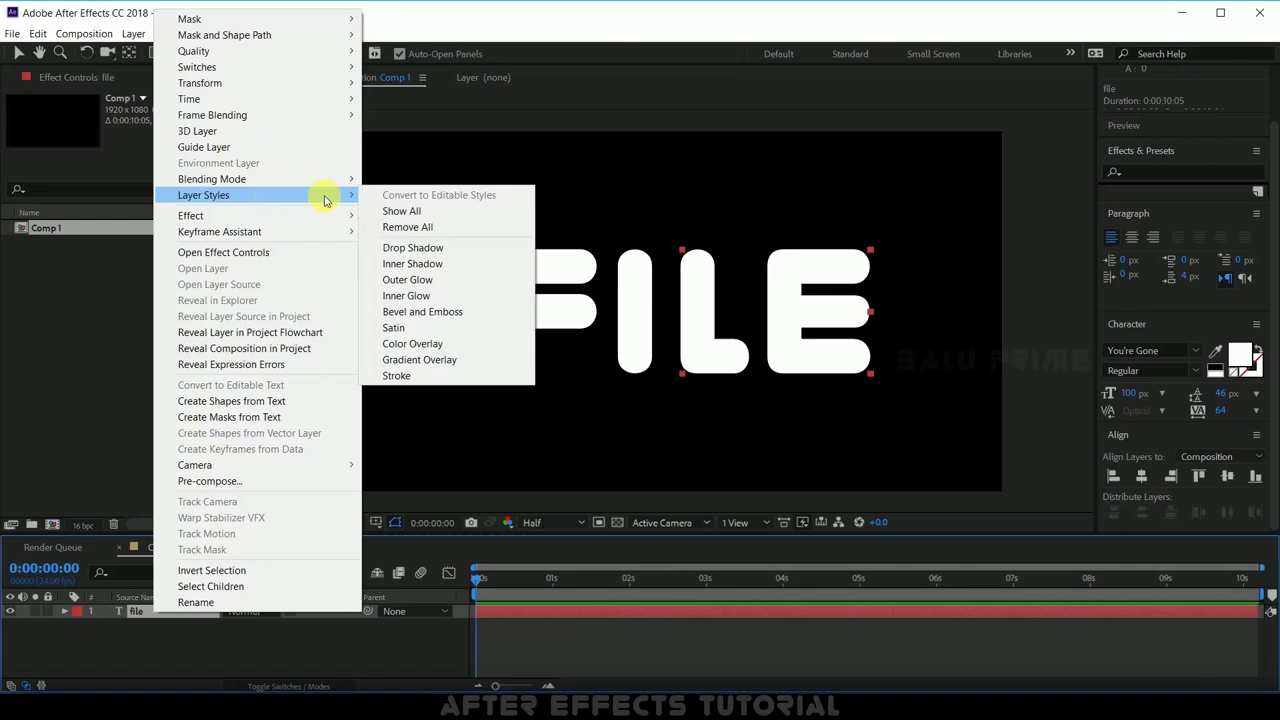
left_click(425, 312)
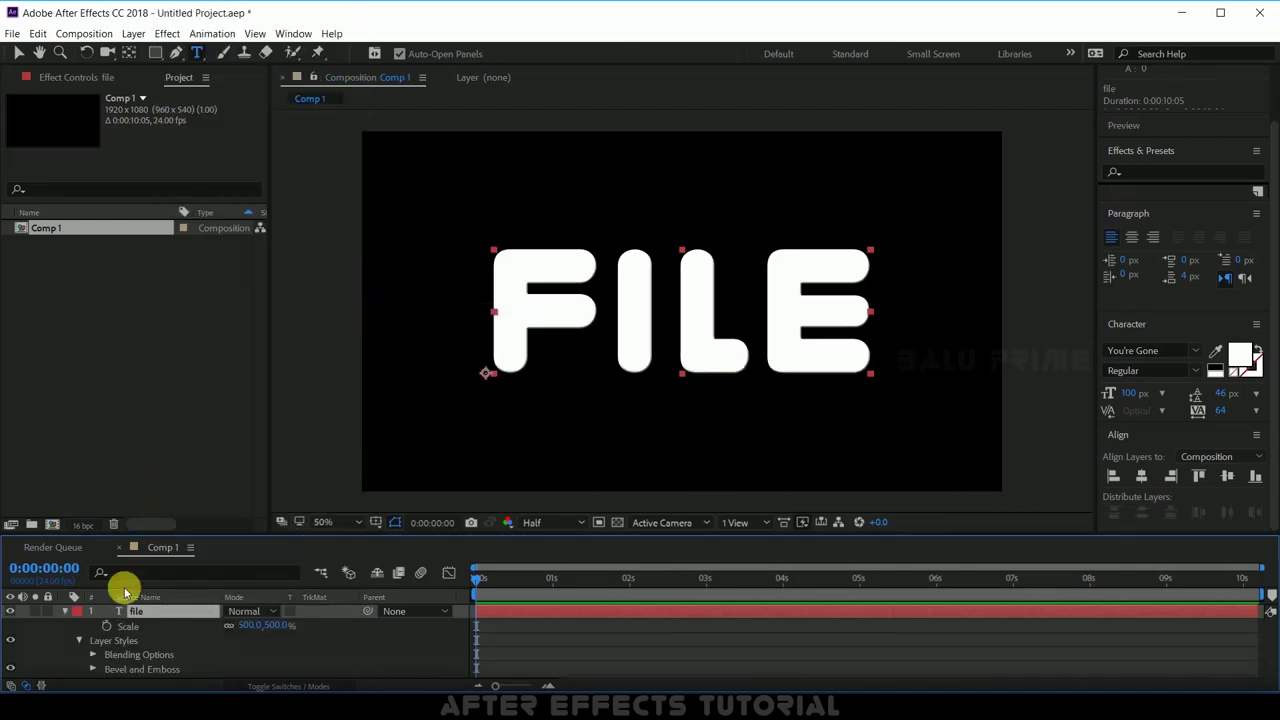
left_click(92, 669)
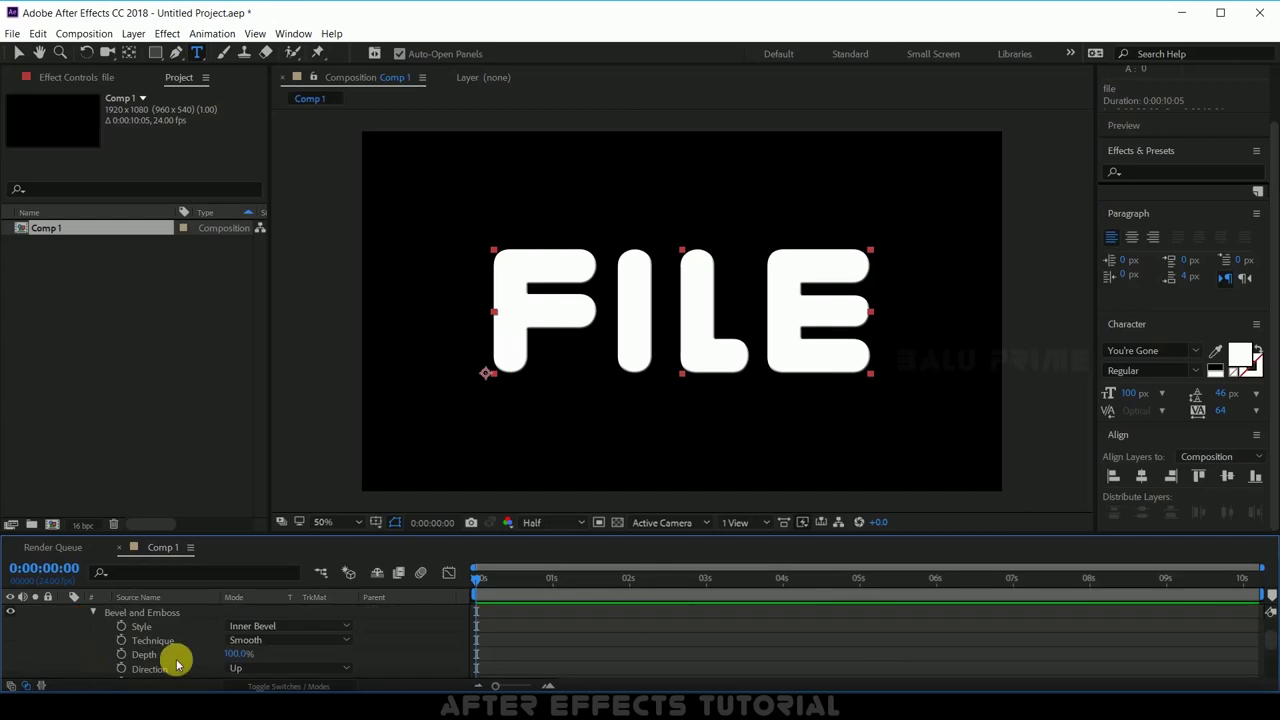
left_click(256, 632)
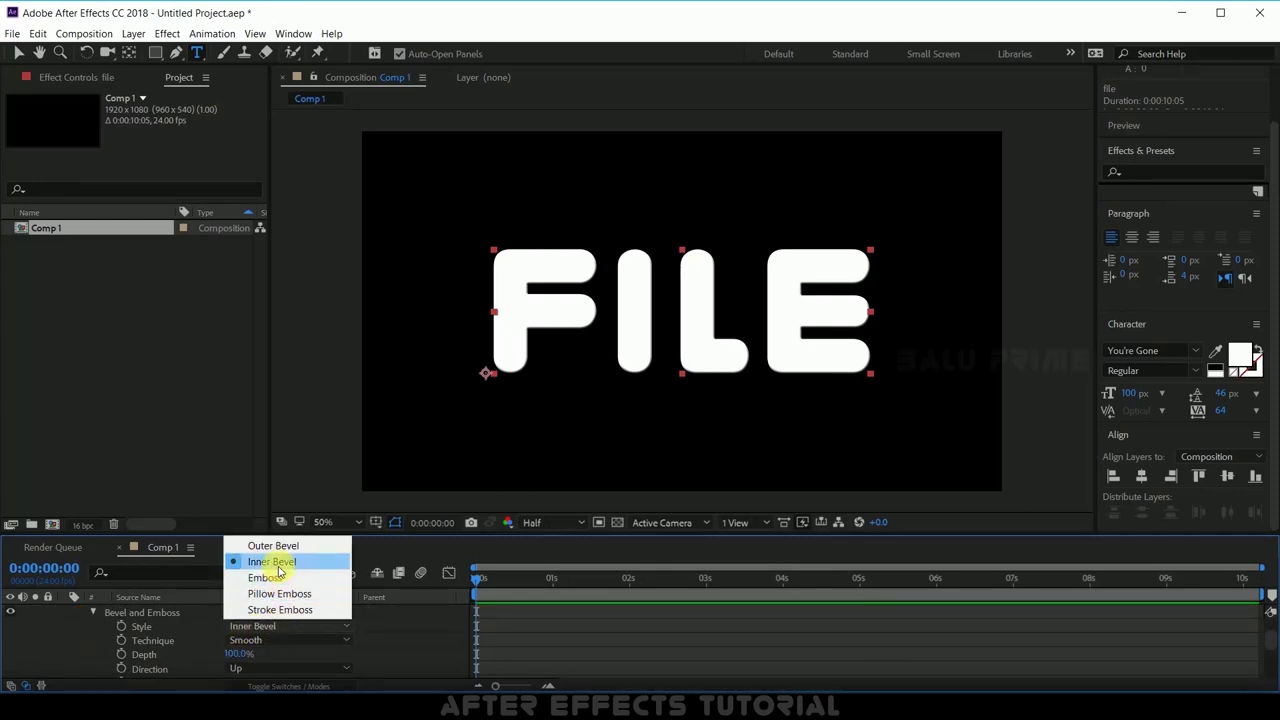
left_click(279, 566)
left_click(293, 626)
left_click(282, 566)
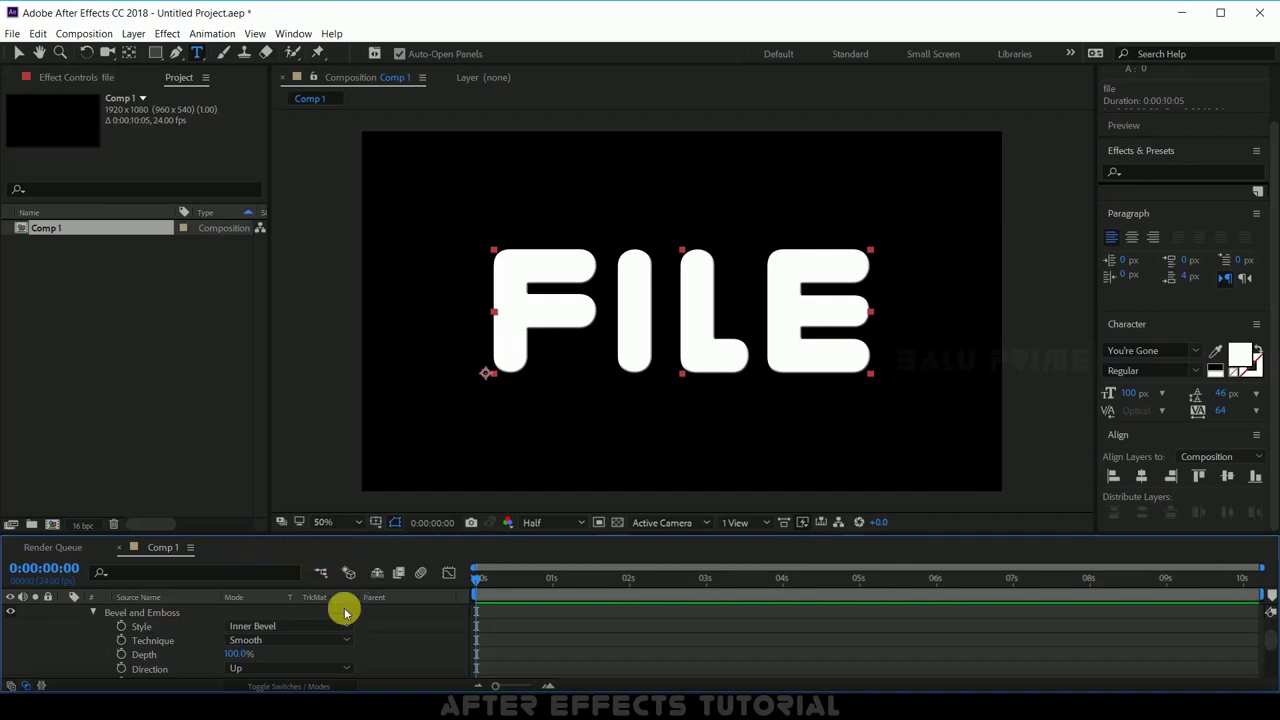
Set the bevel technique to Chisel Hard and the bevel size to 15
left_click(254, 642)
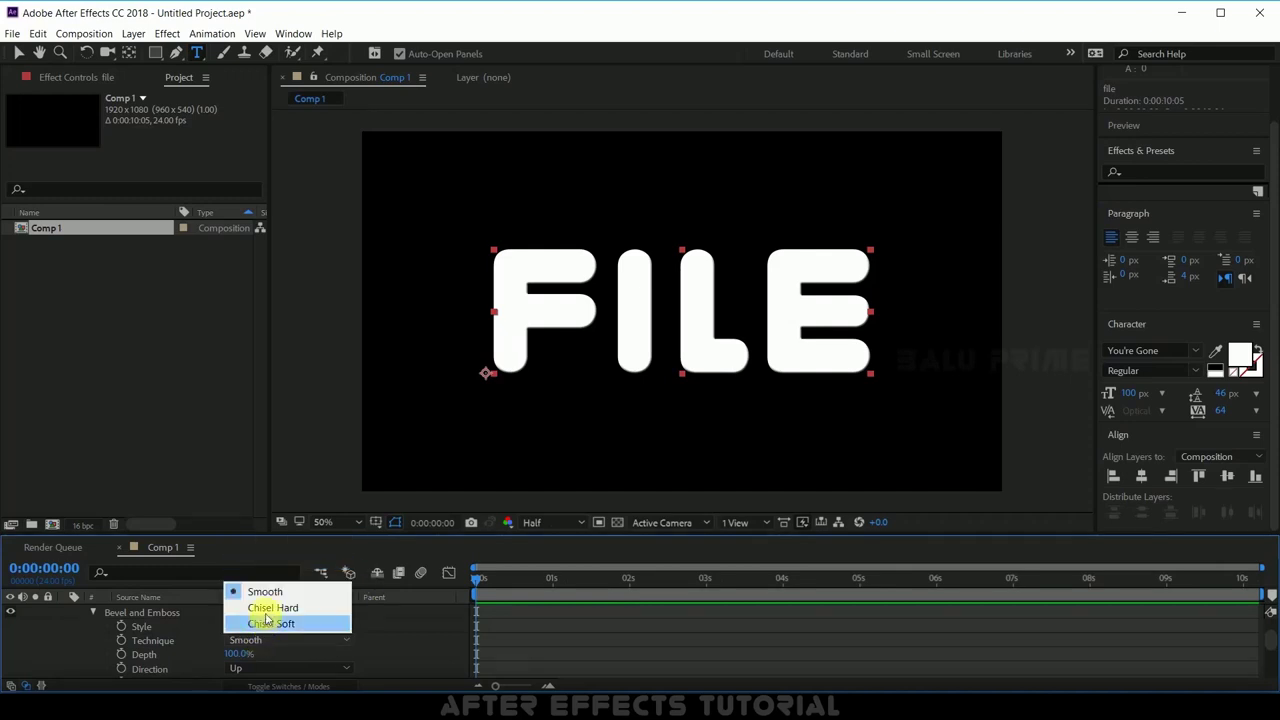
left_click(270, 607)
scroll(285, 651, "down", 1)
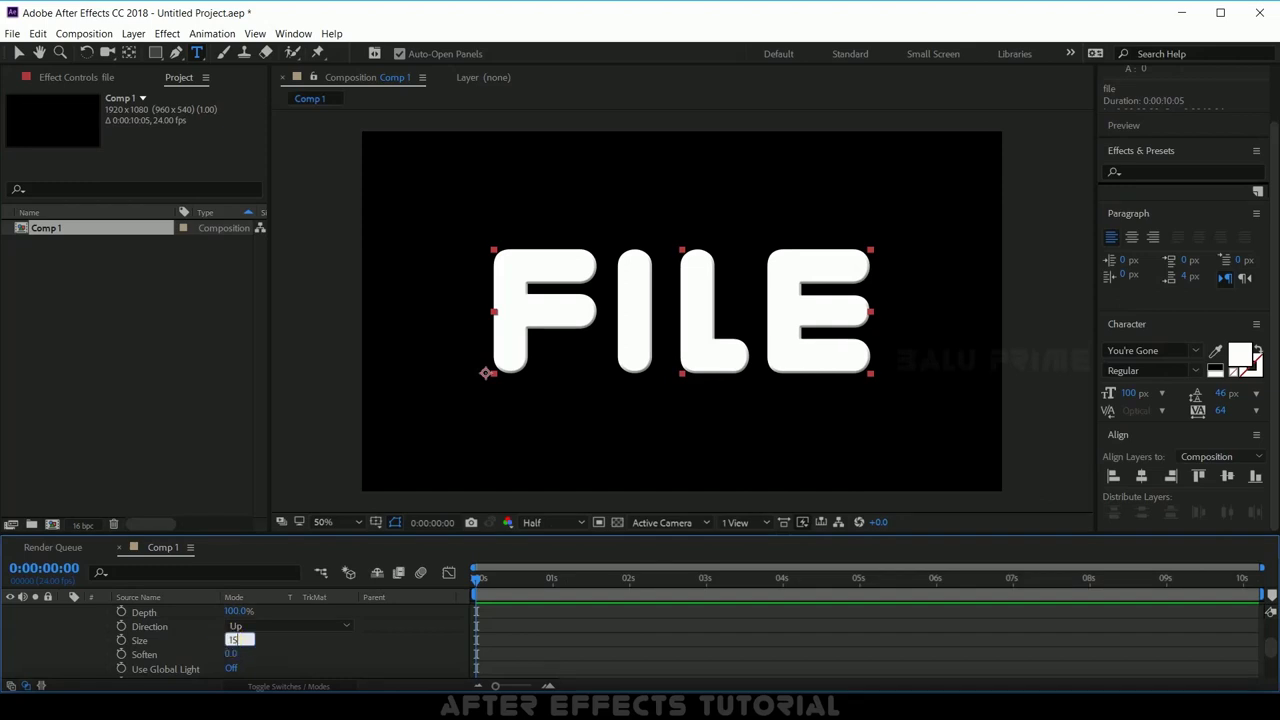
type("15")
key("Return")
scroll(88, 645, "up", 2)
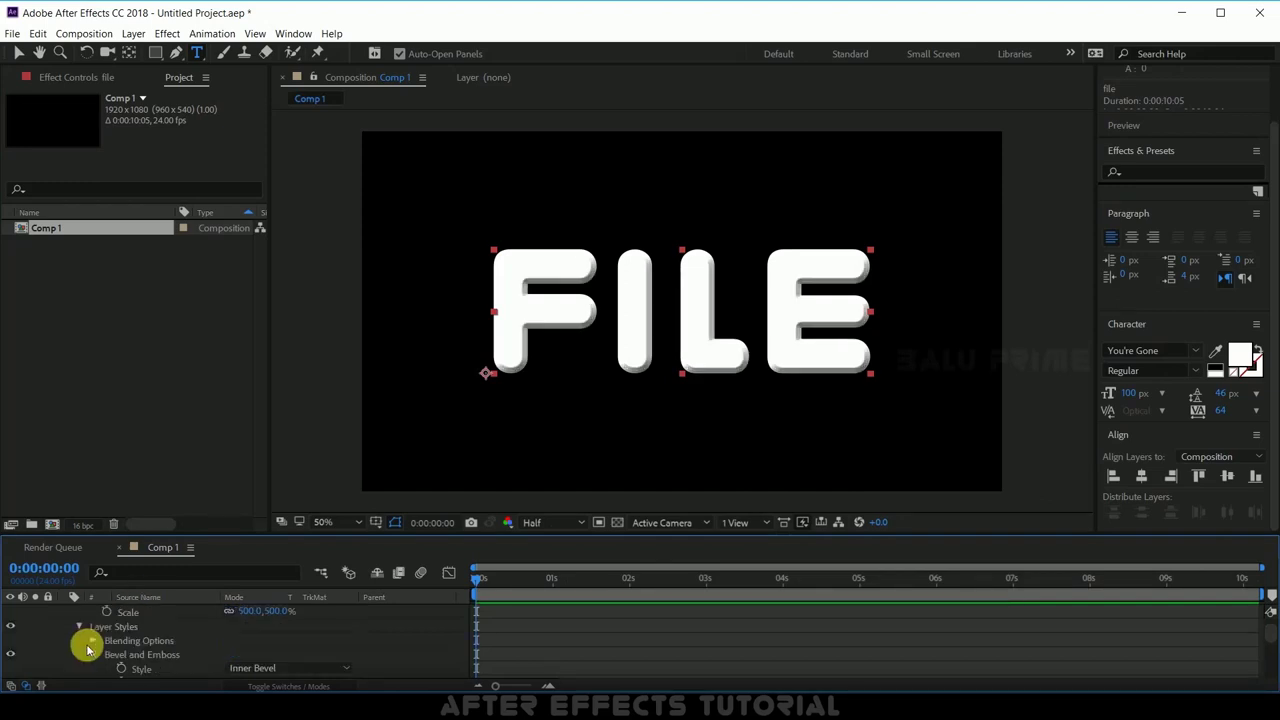
scroll(55, 660, "up", 2)
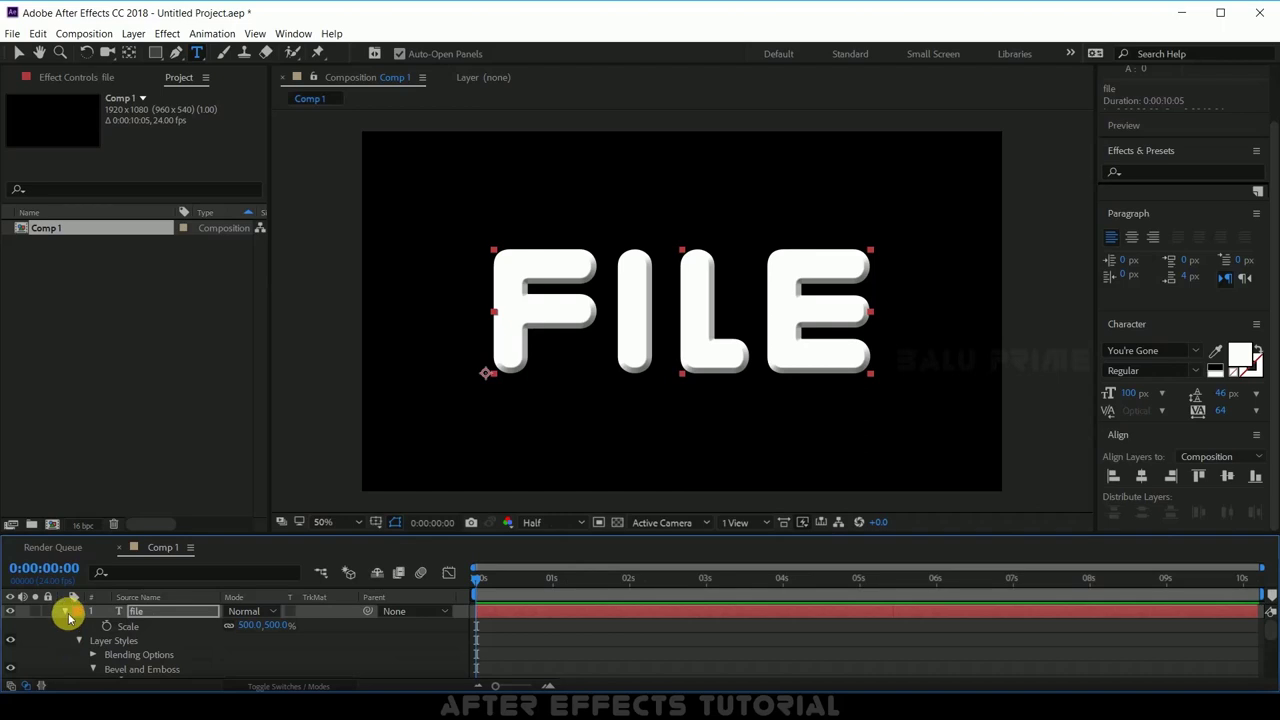
left_click(64, 611)
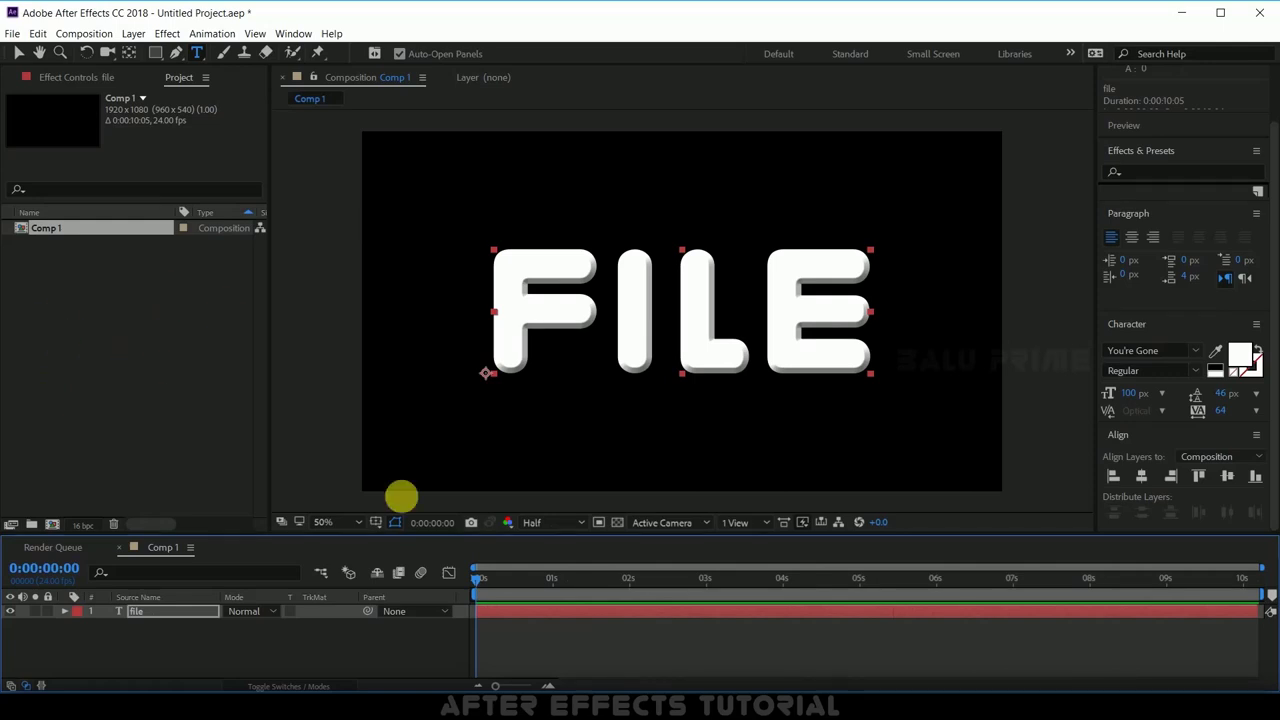
Import fire stock footage.mp4 from the fire in text folder and place it in Comp 1 below FILE
left_click(443, 690)
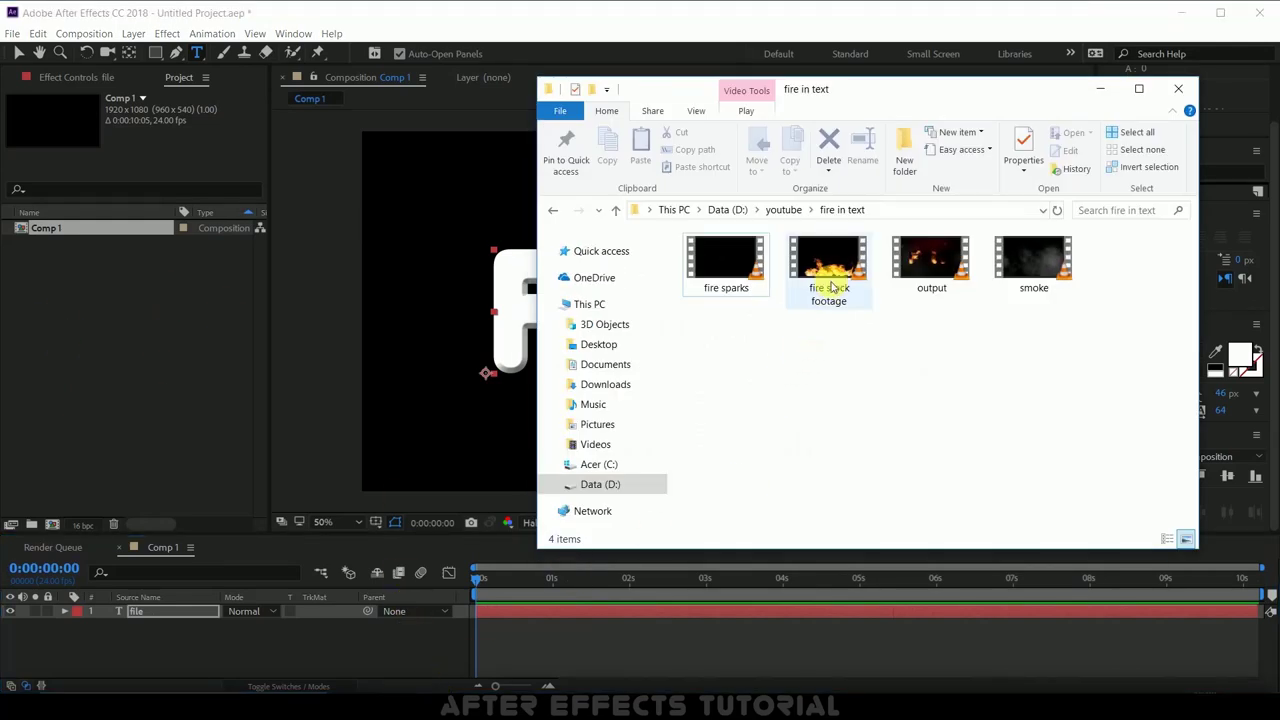
left_click_drag(826, 282, 137, 371)
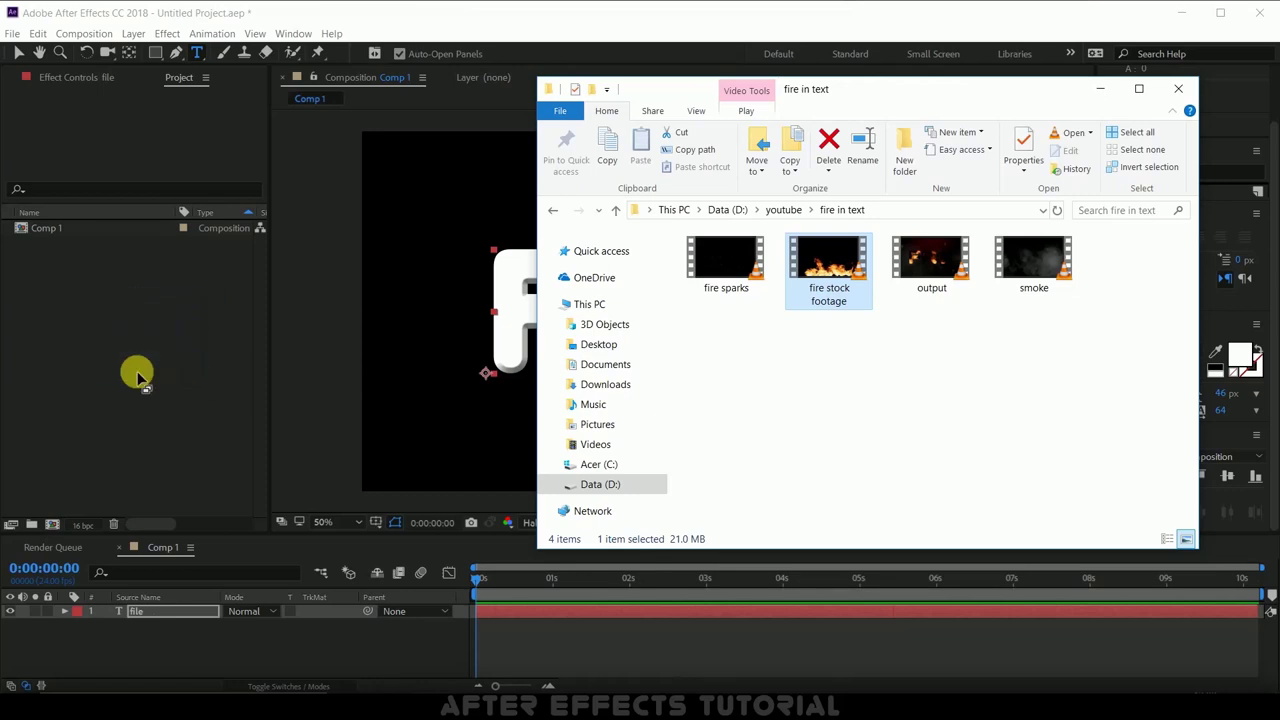
left_click(1099, 96)
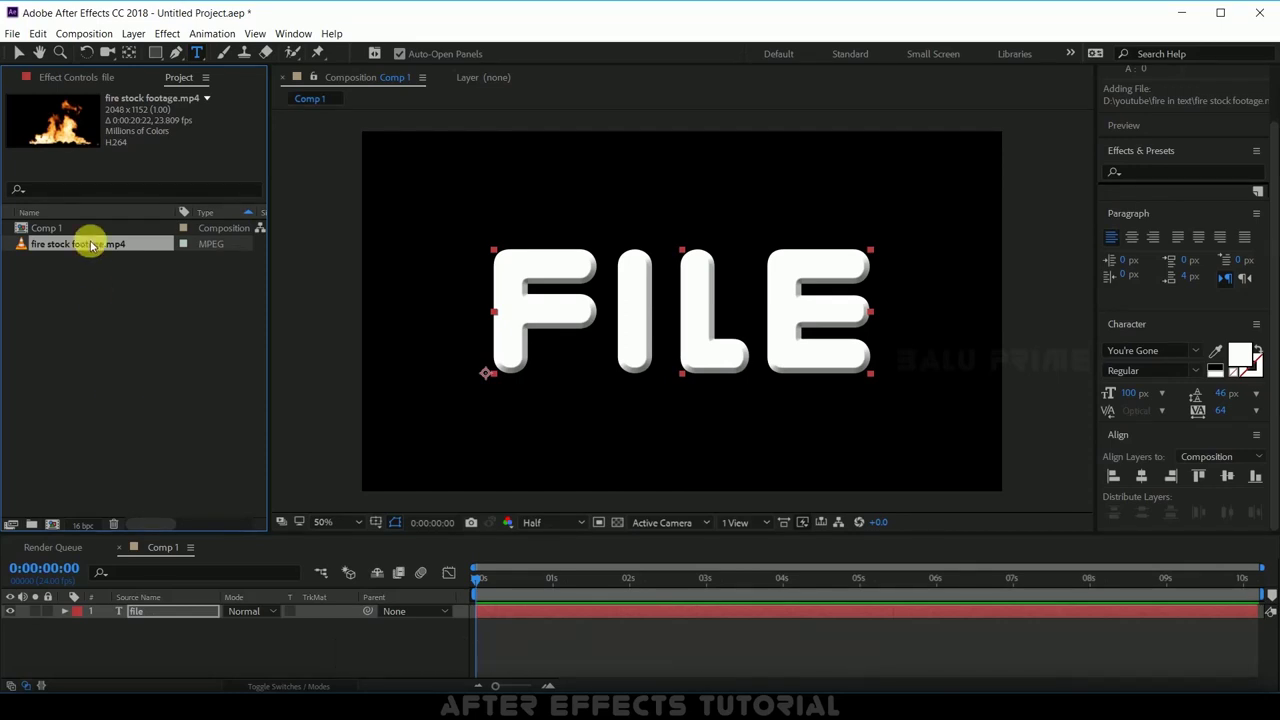
left_click_drag(77, 248, 159, 640)
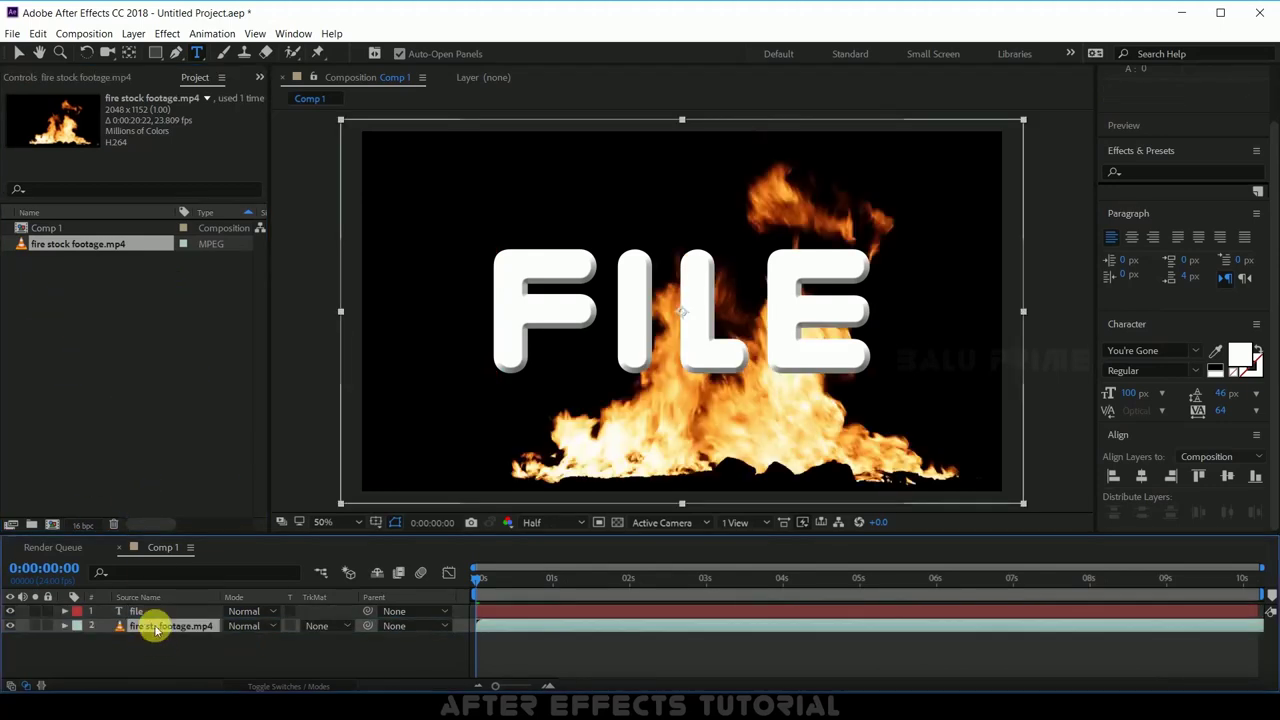
Fit the fire footage layer to the composition and nudge it up and to the right
right_click(155, 630)
mouse_move(285, 104)
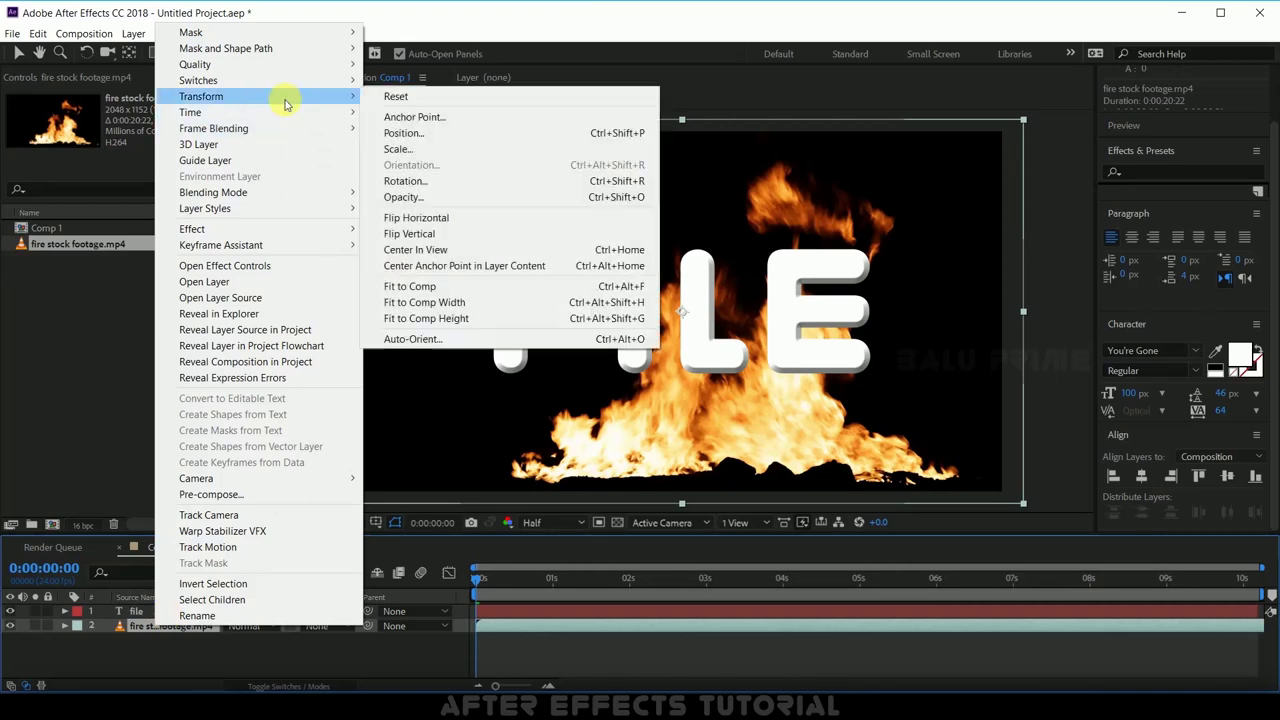
left_click(416, 286)
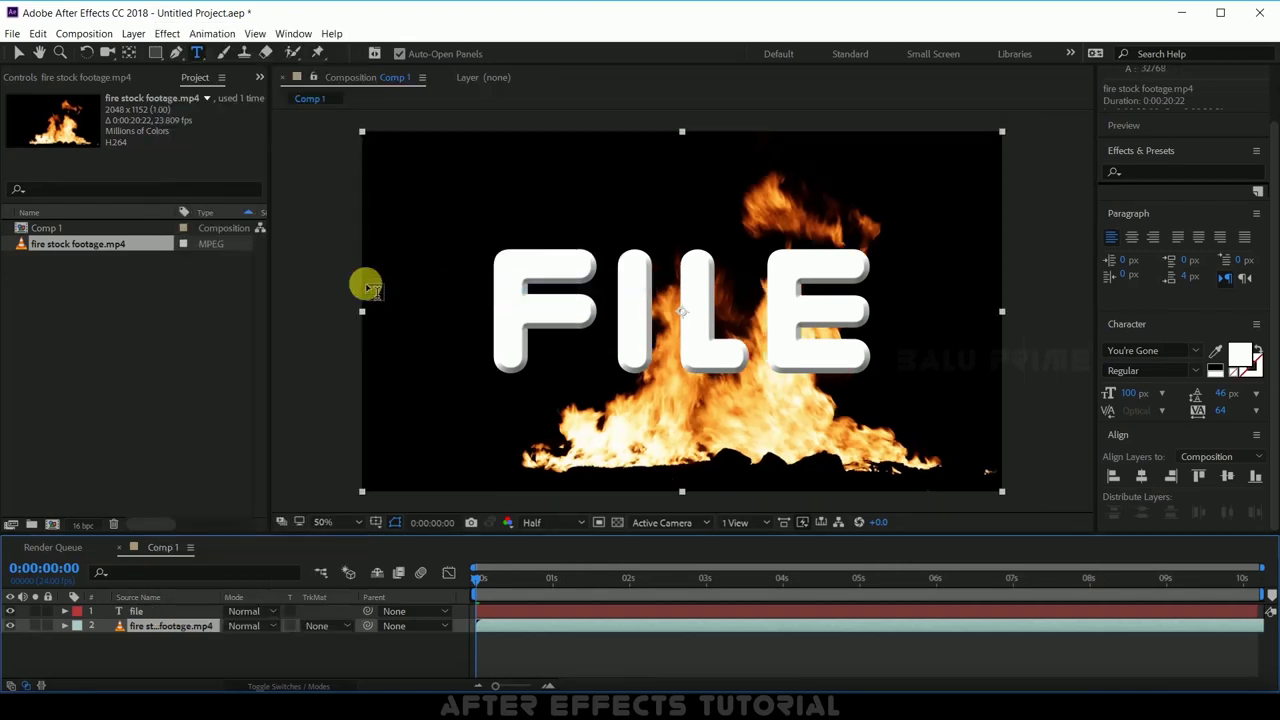
left_click(19, 55)
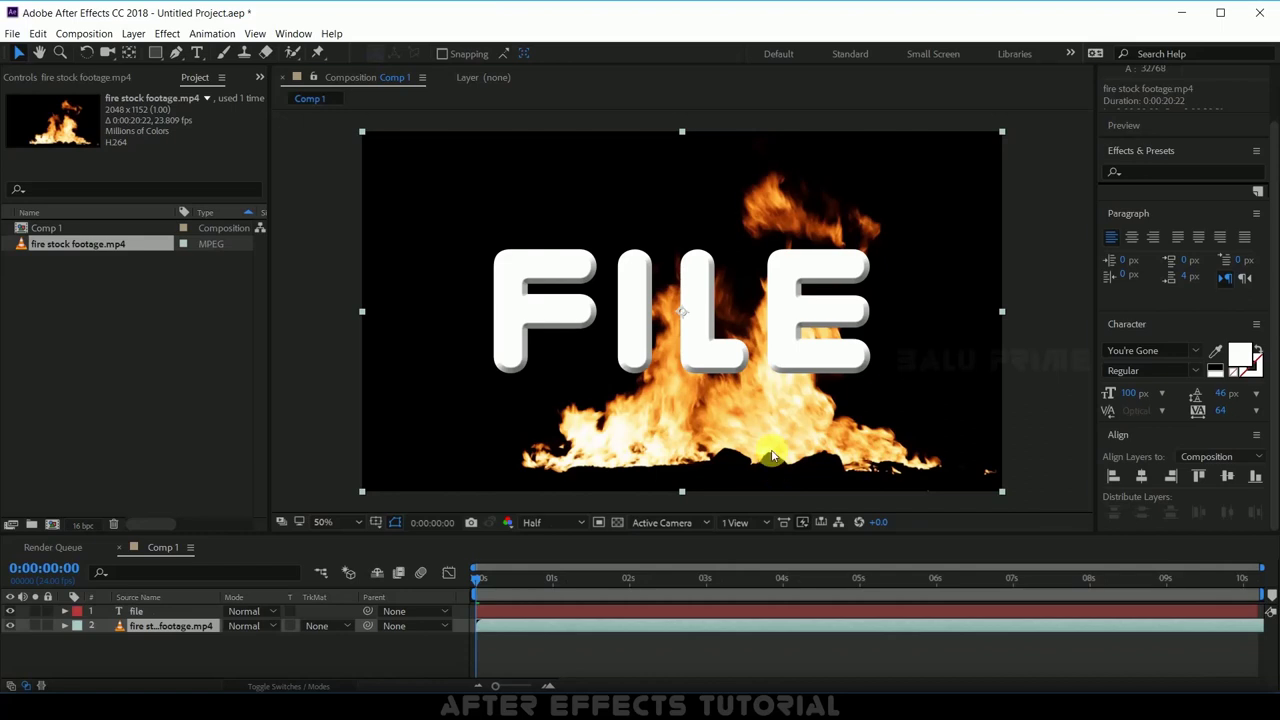
left_click_drag(772, 456, 805, 410)
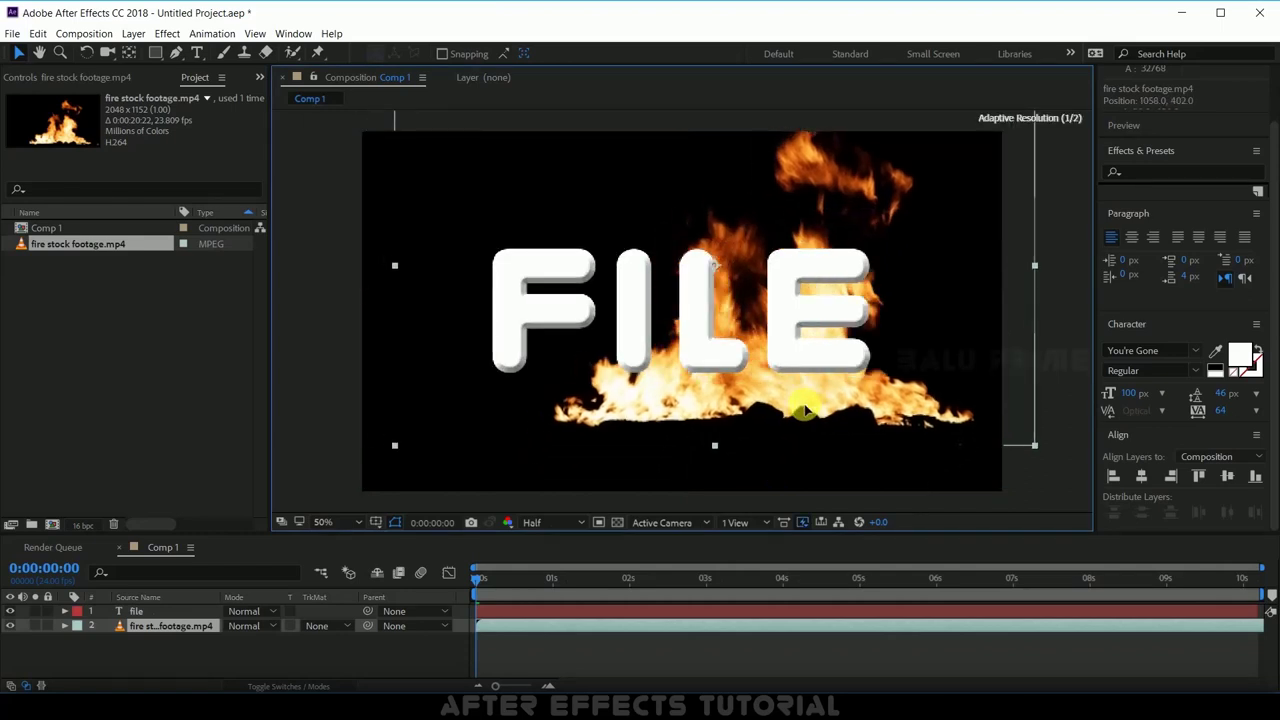
left_click(157, 626)
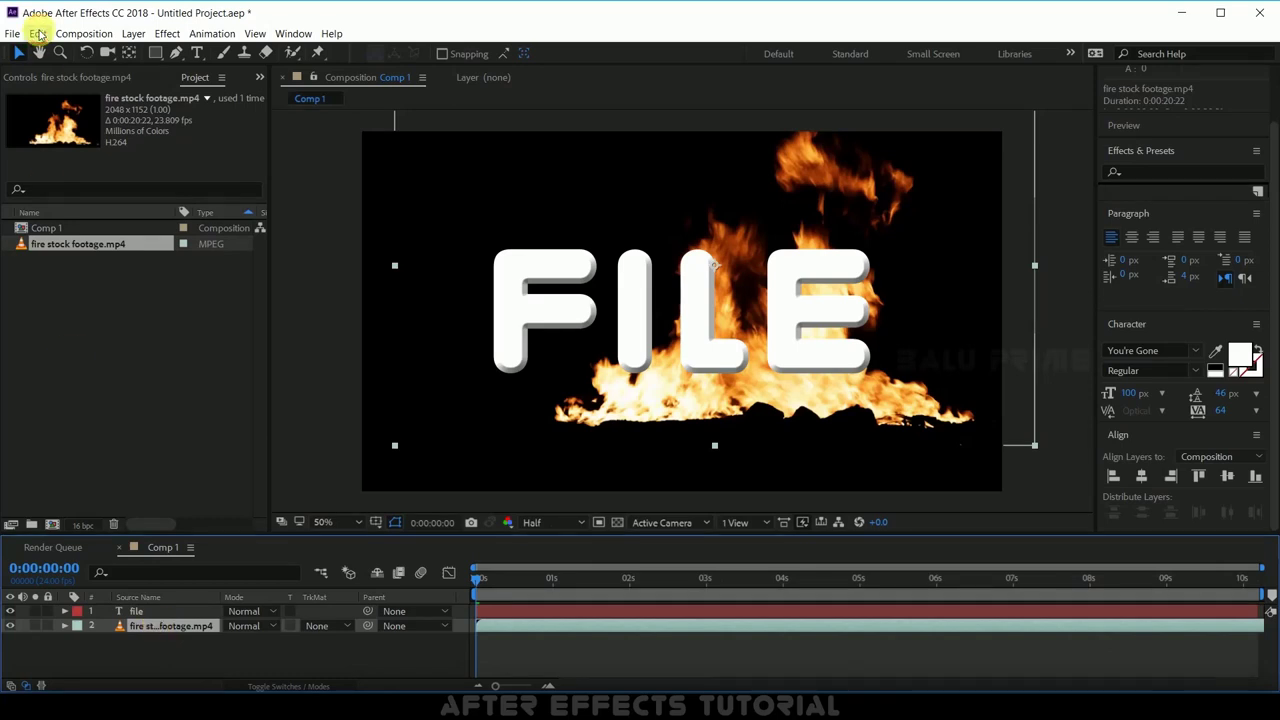
Duplicate the fire footage layer and shift the copy to the left
left_click(38, 33)
left_click(84, 218)
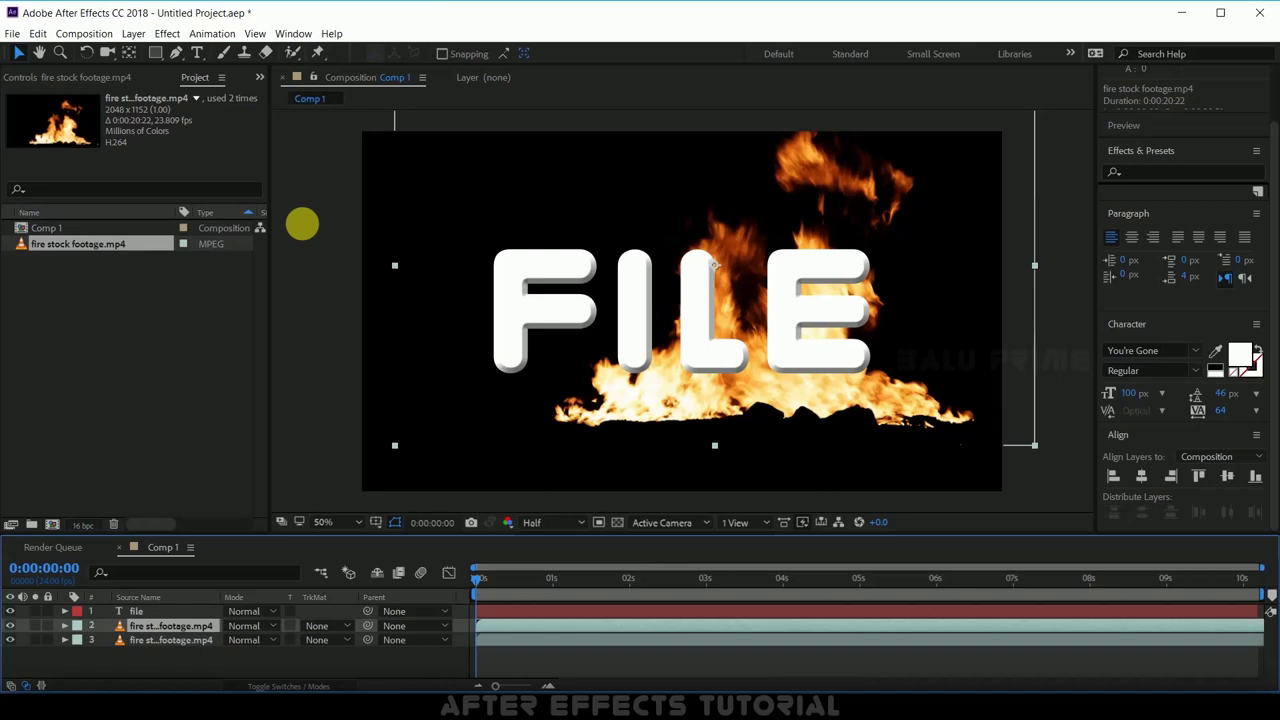
left_click_drag(571, 380, 424, 392)
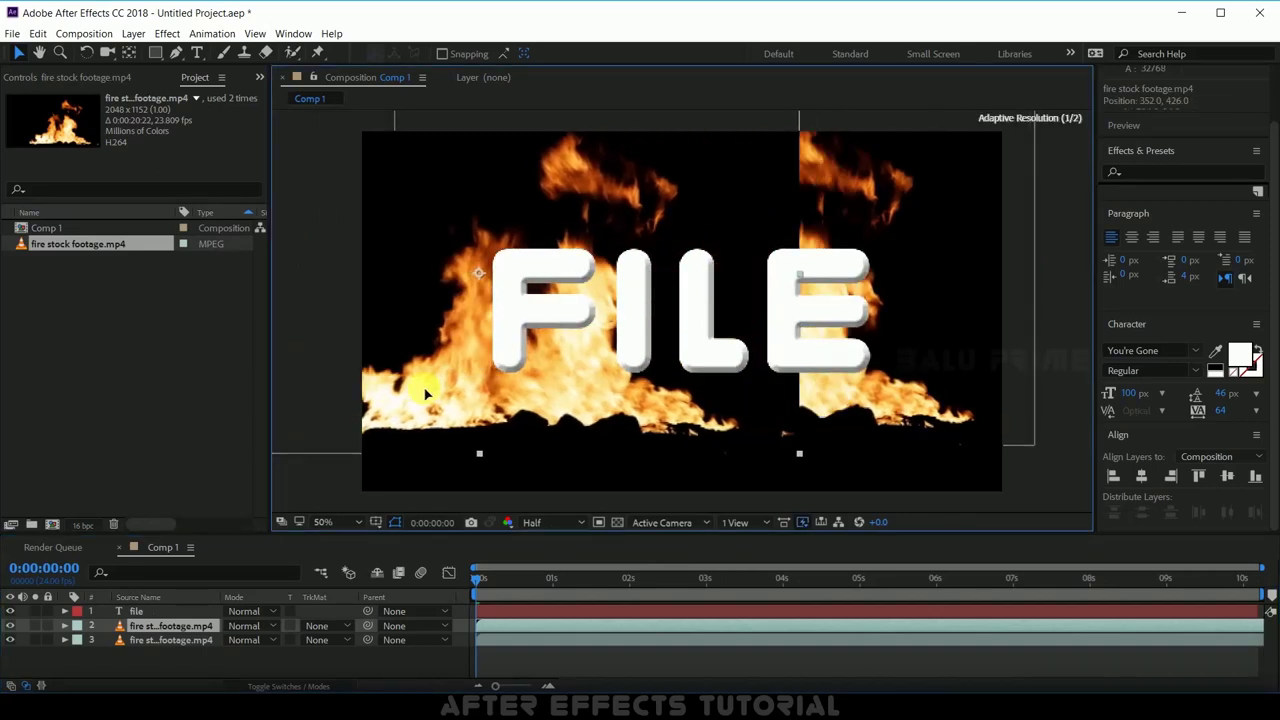
Set layer 2's blend mode to Screen and select both fire layers
left_click(265, 626)
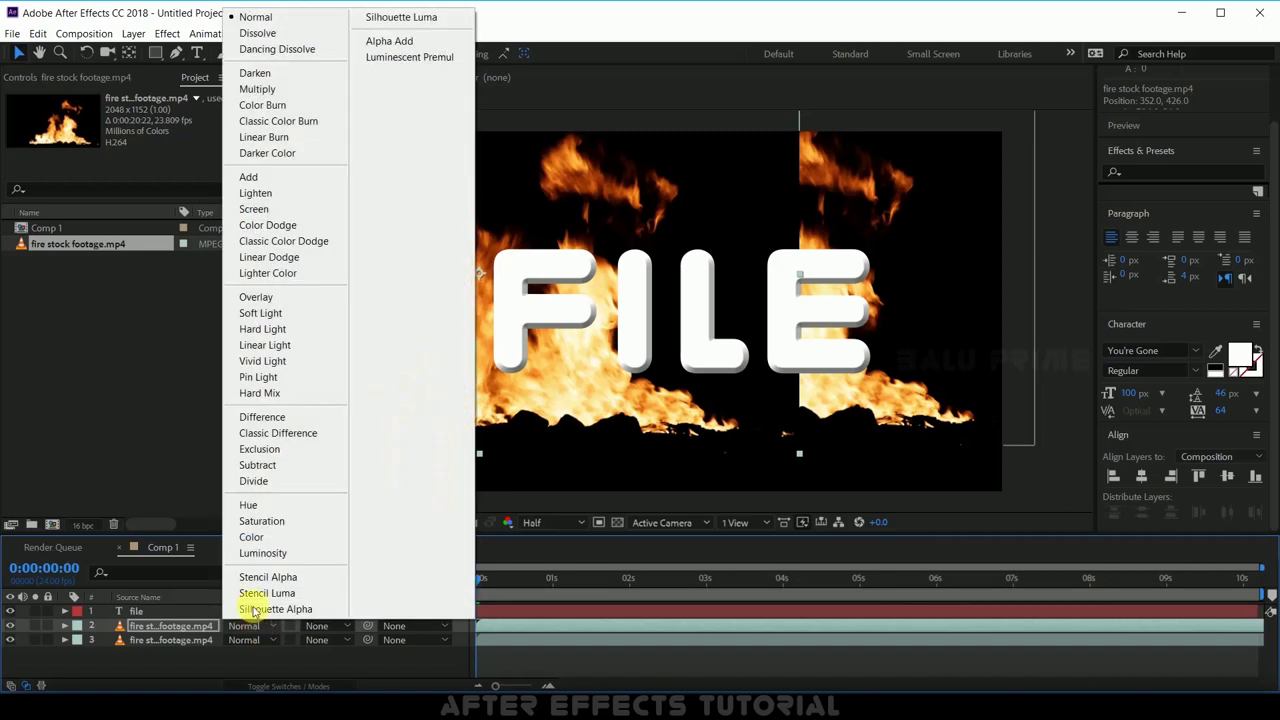
left_click(256, 209)
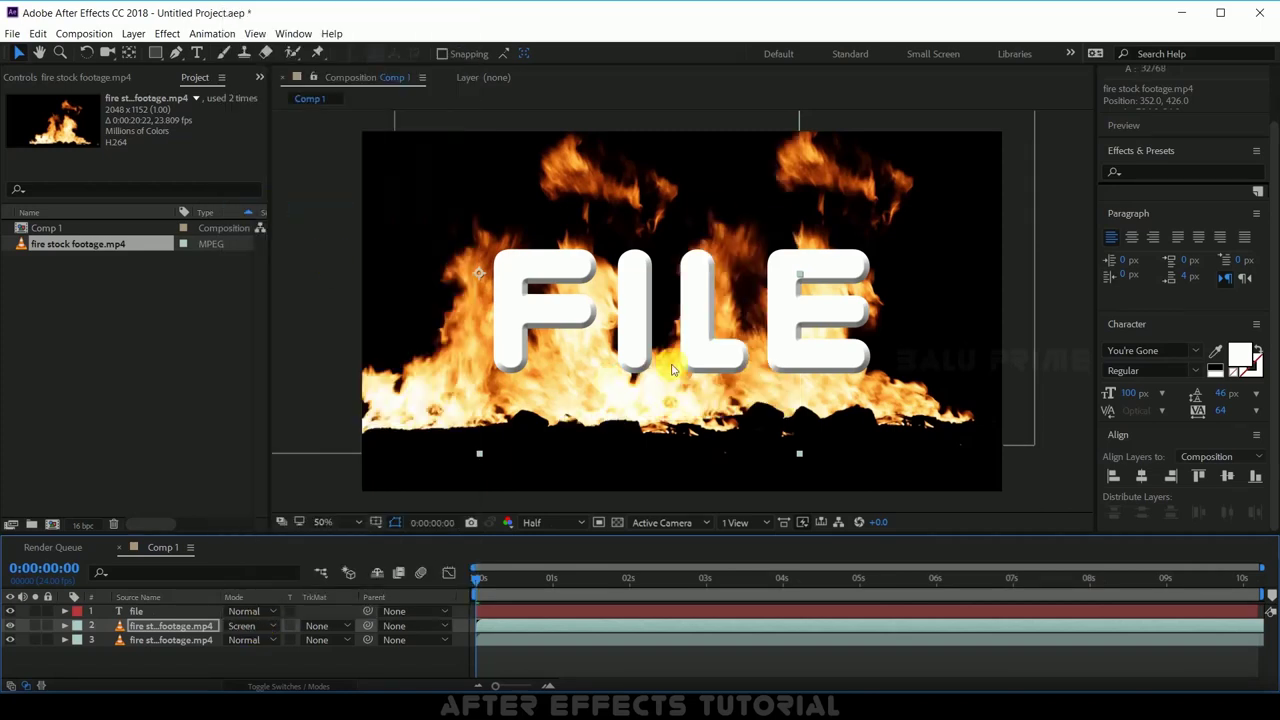
left_click(157, 647)
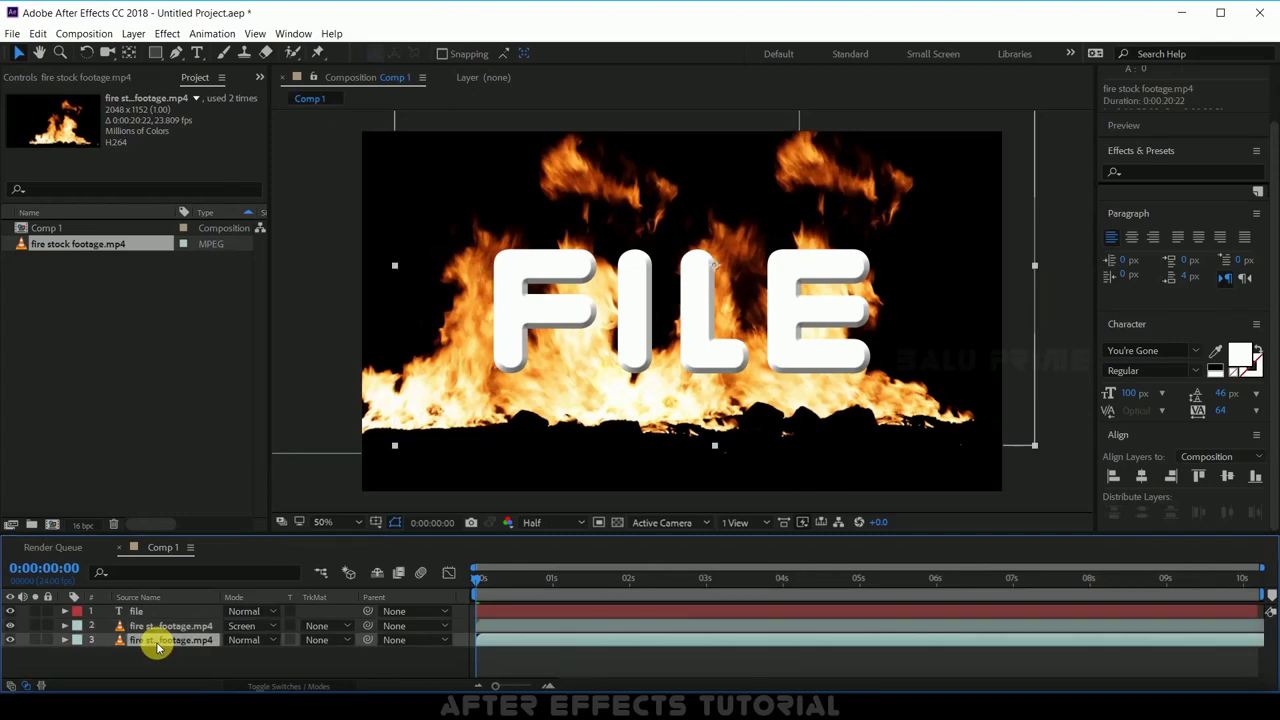
left_click(158, 627, "shift")
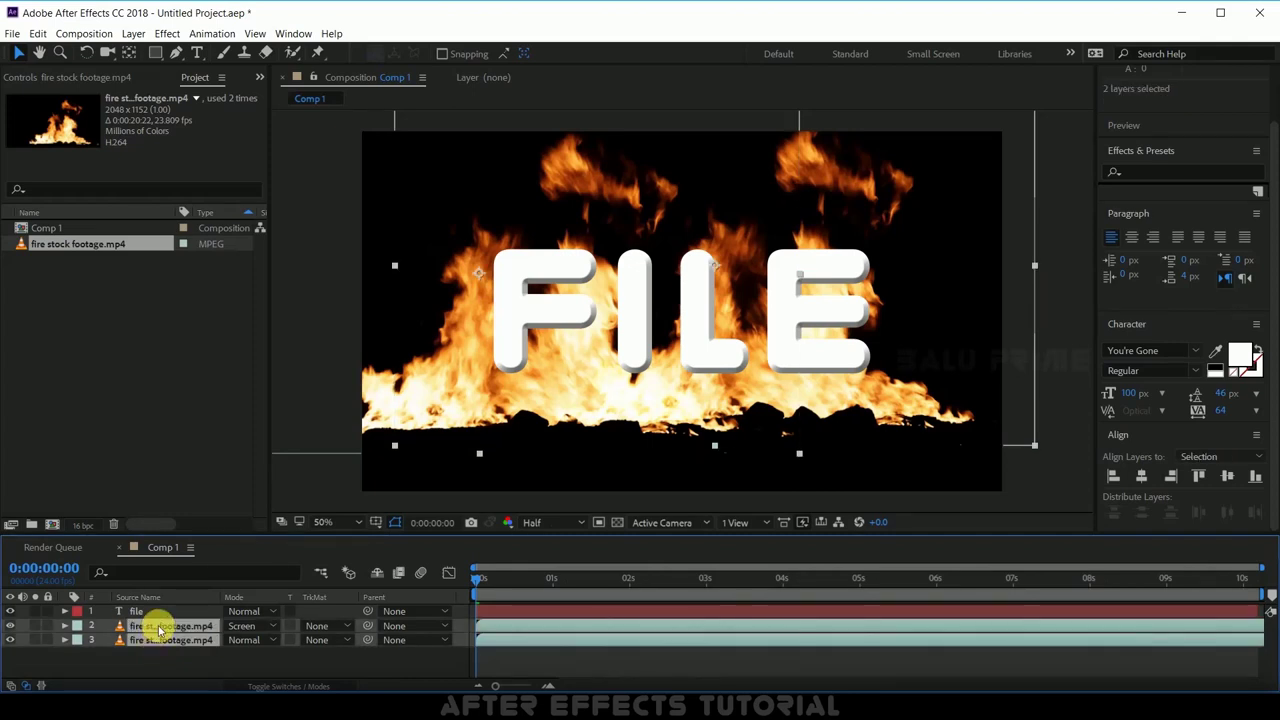
Pre-compose both fire layers into Pre-comp 1, moving all attributes
right_click(181, 637)
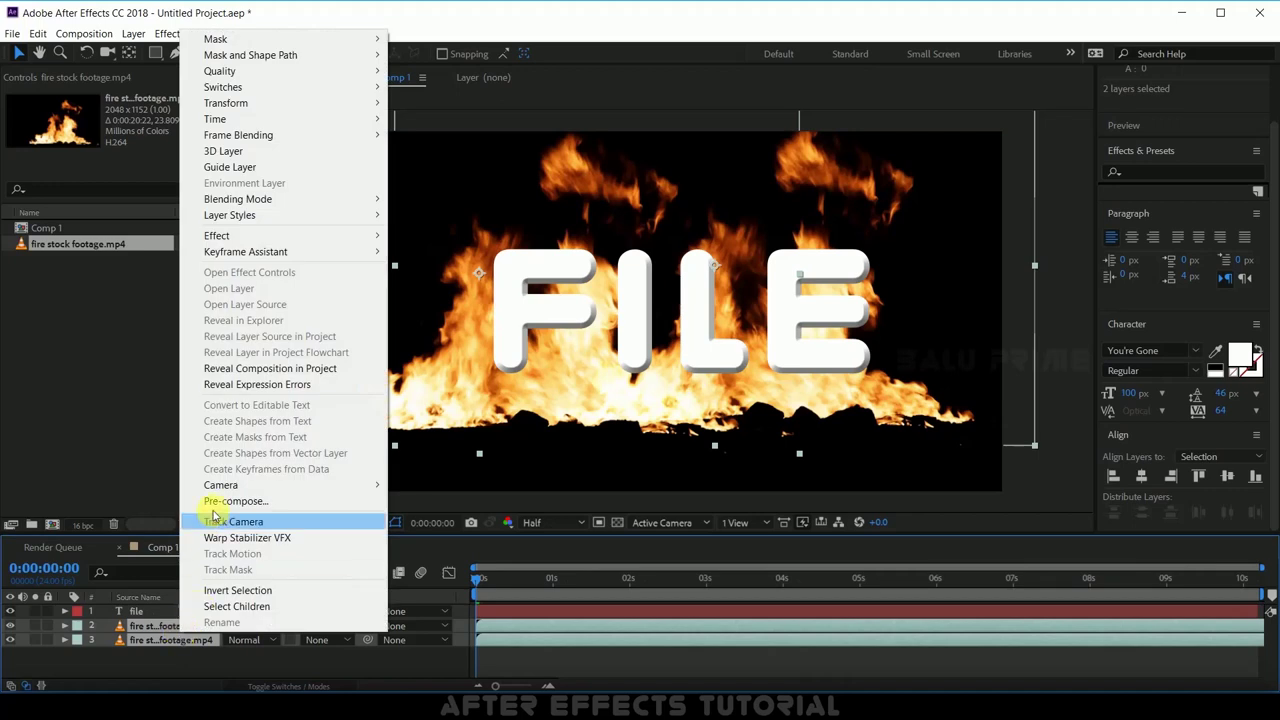
left_click(334, 497)
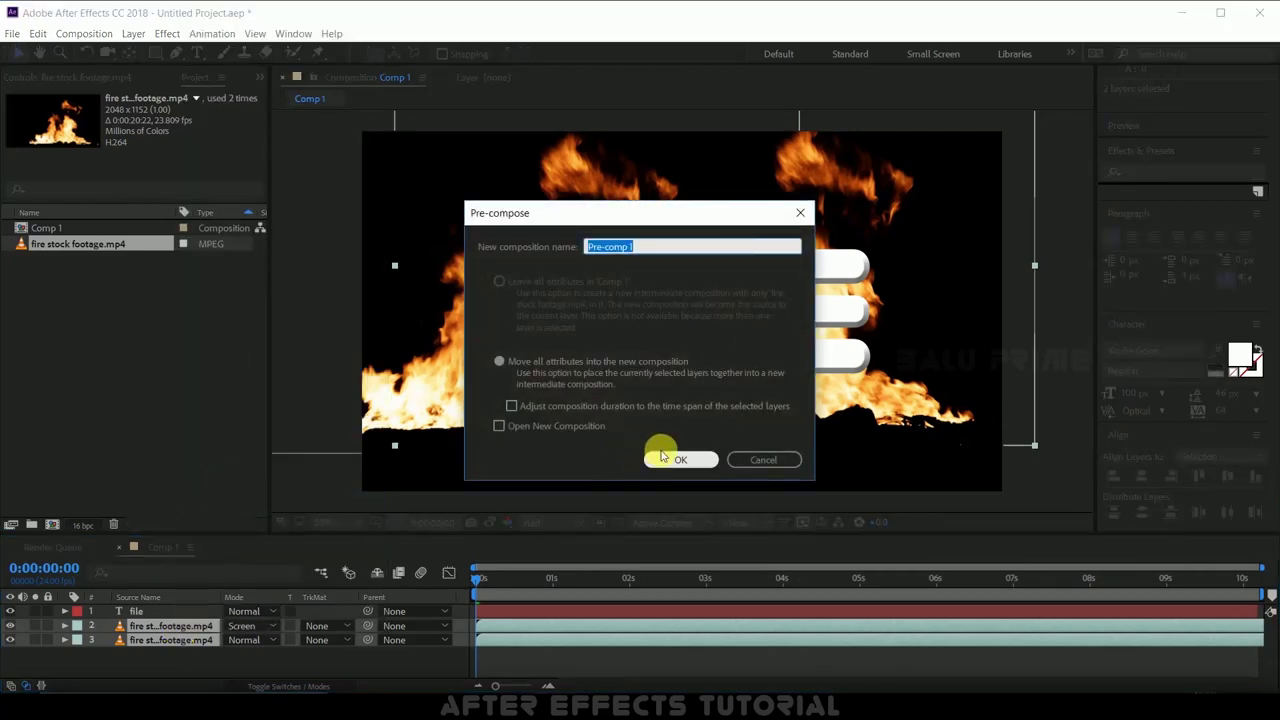
left_click(706, 463)
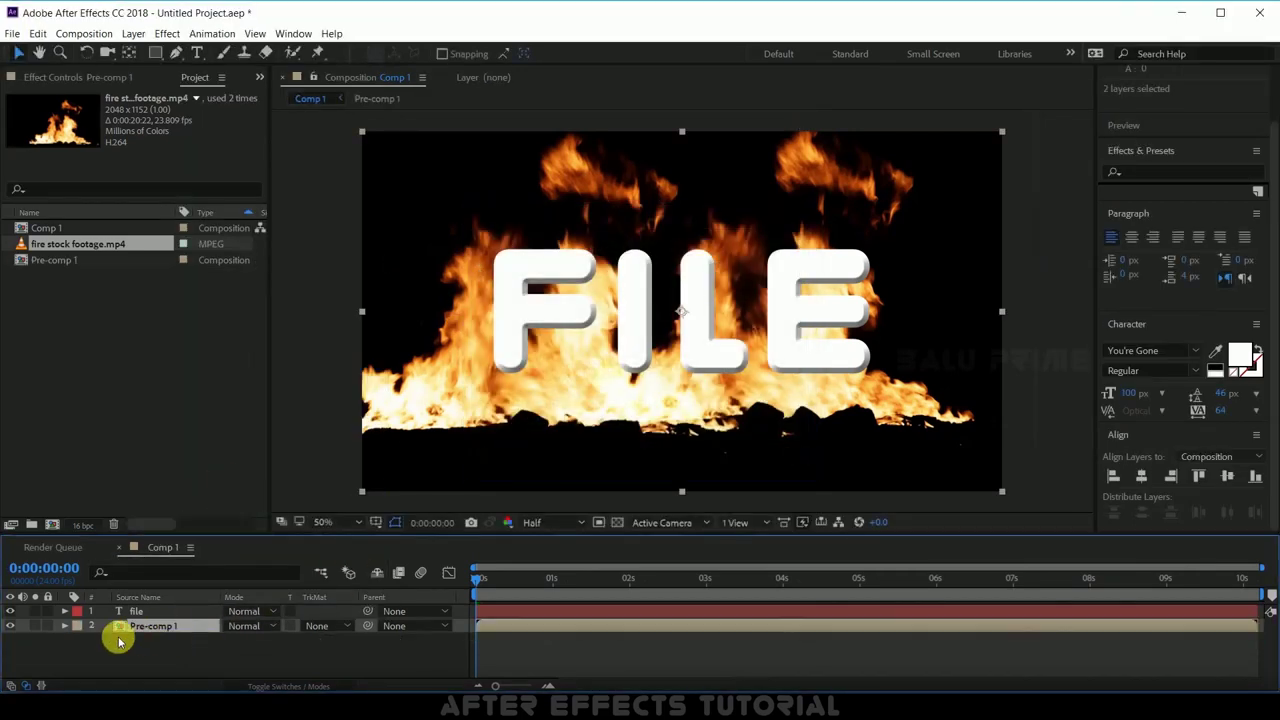
Set Pre-comp 1's track matte to Luma Matte 'file' and RAM-preview the burning text
left_click(329, 626)
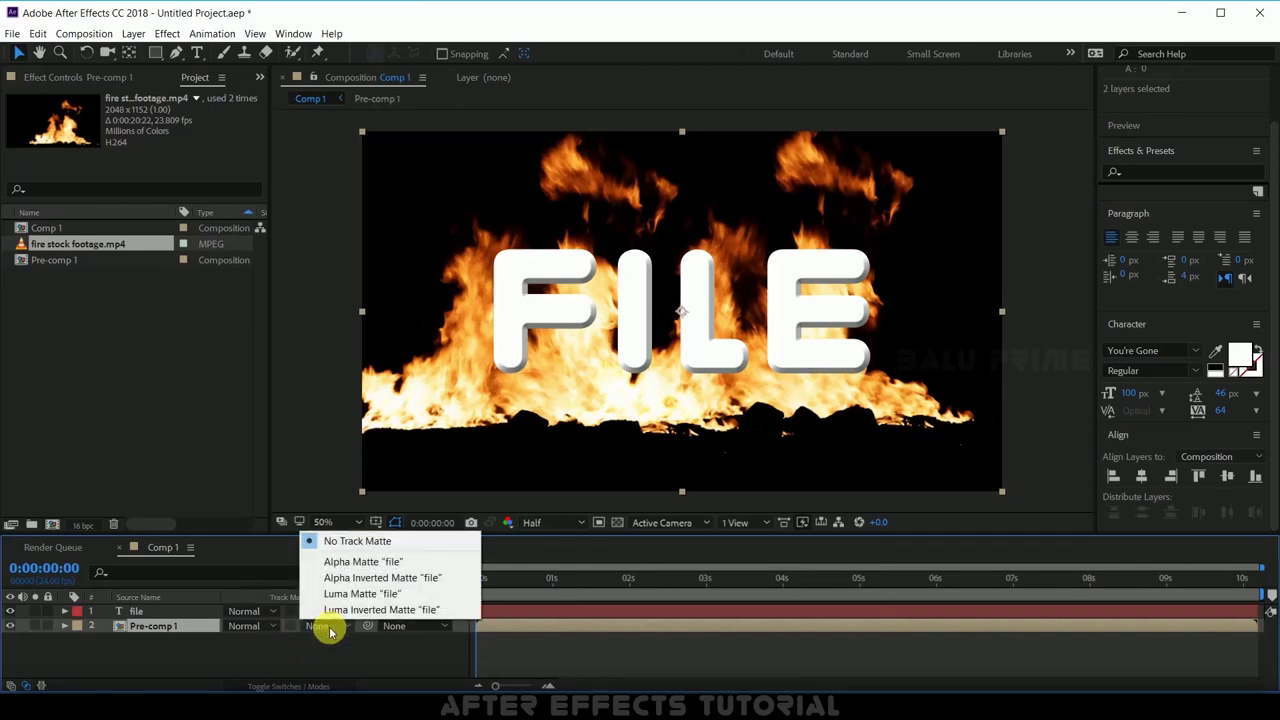
left_click(330, 642)
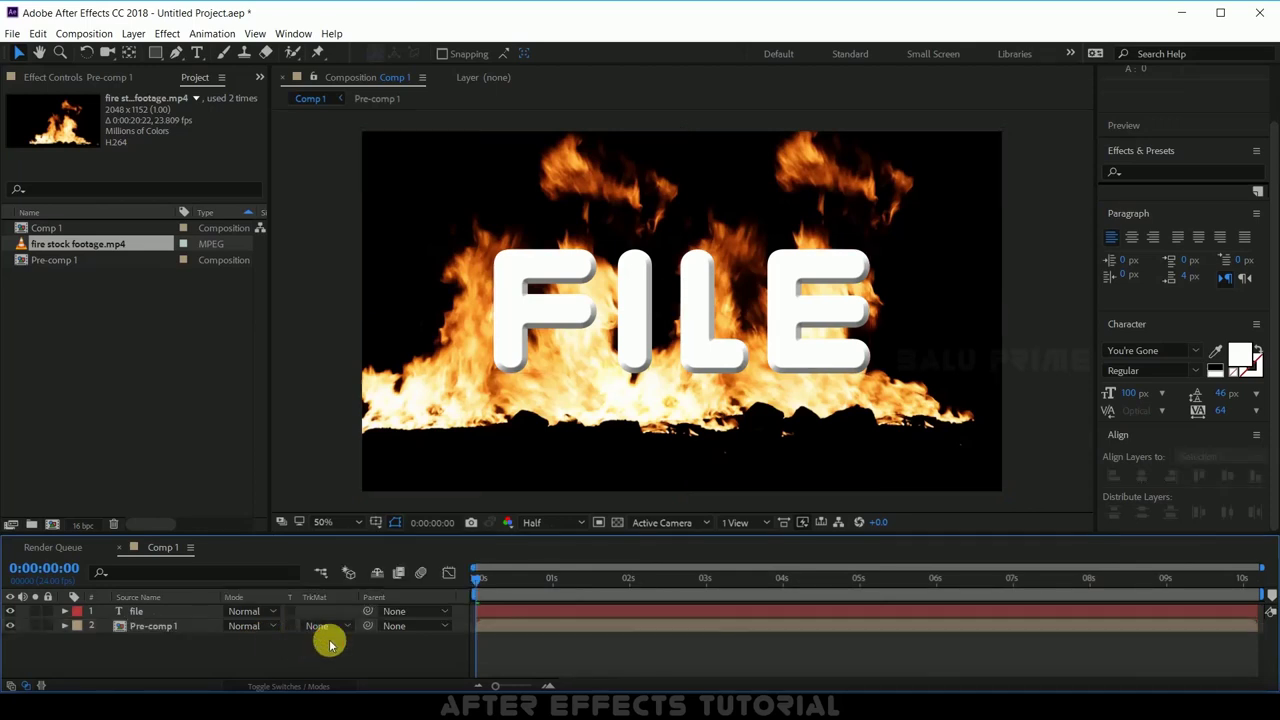
left_click(283, 685)
left_click(283, 685)
left_click(283, 685)
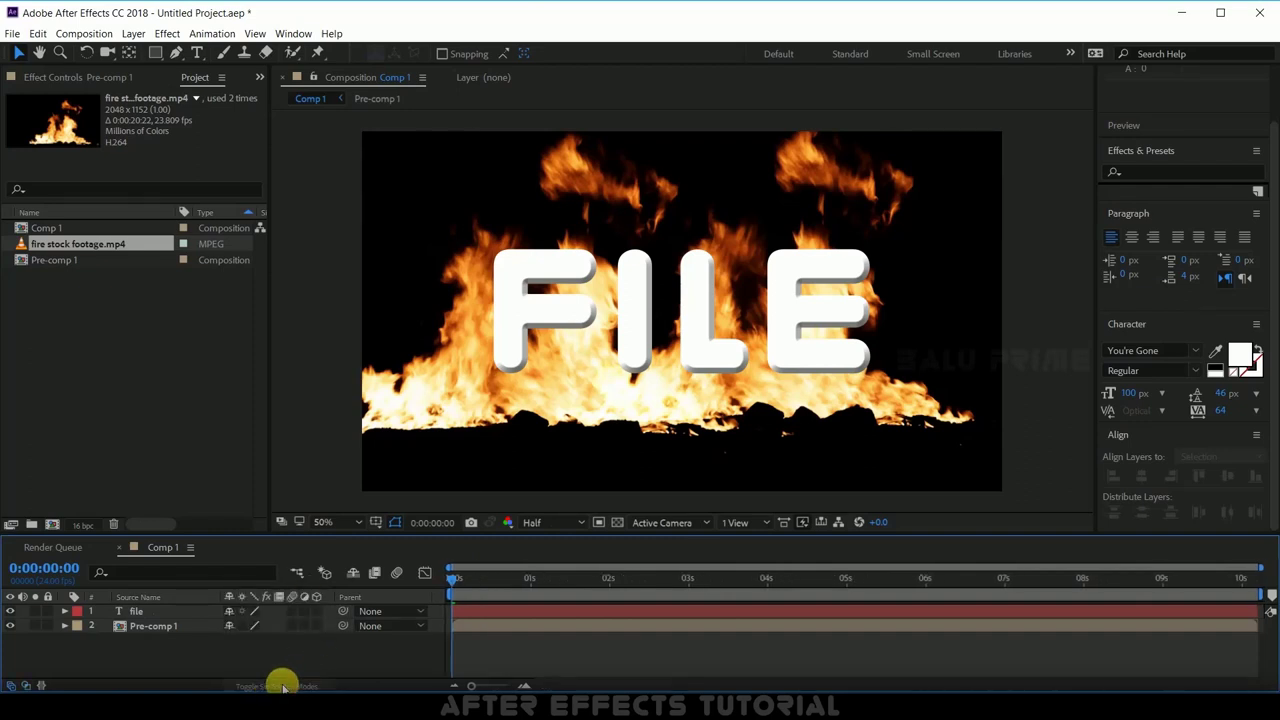
left_click(283, 685)
left_click(150, 626)
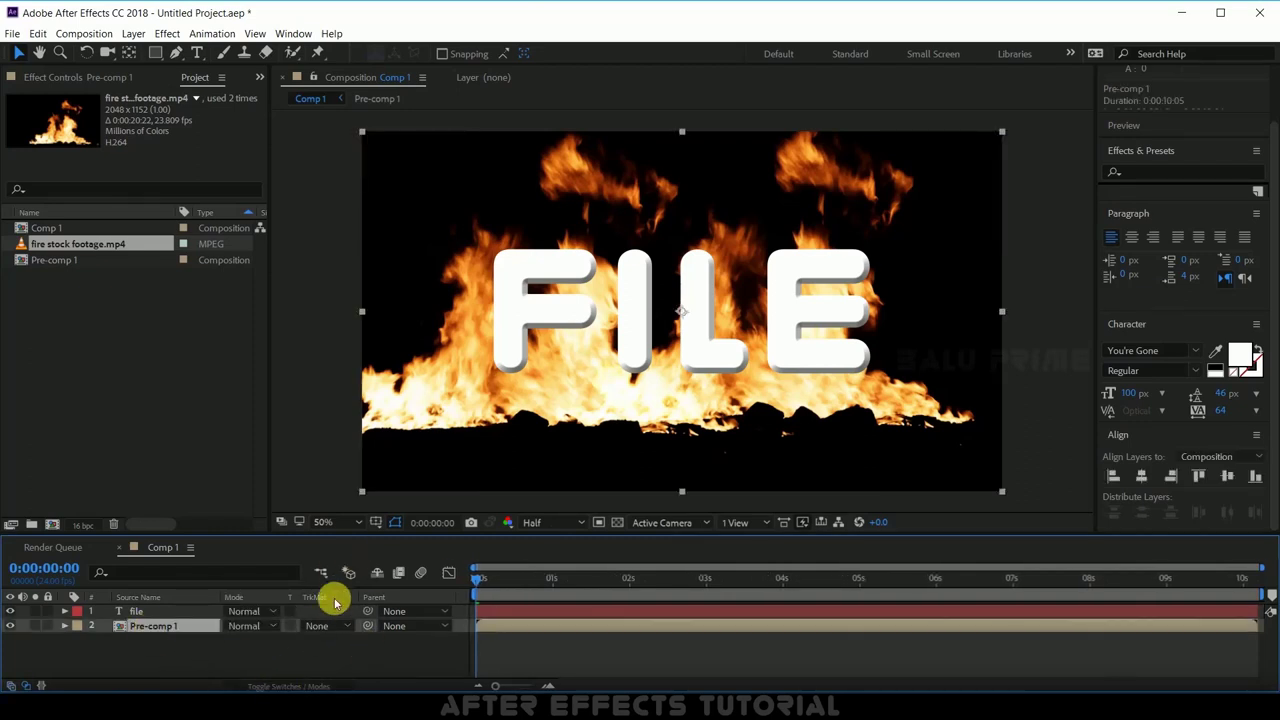
left_click(321, 627)
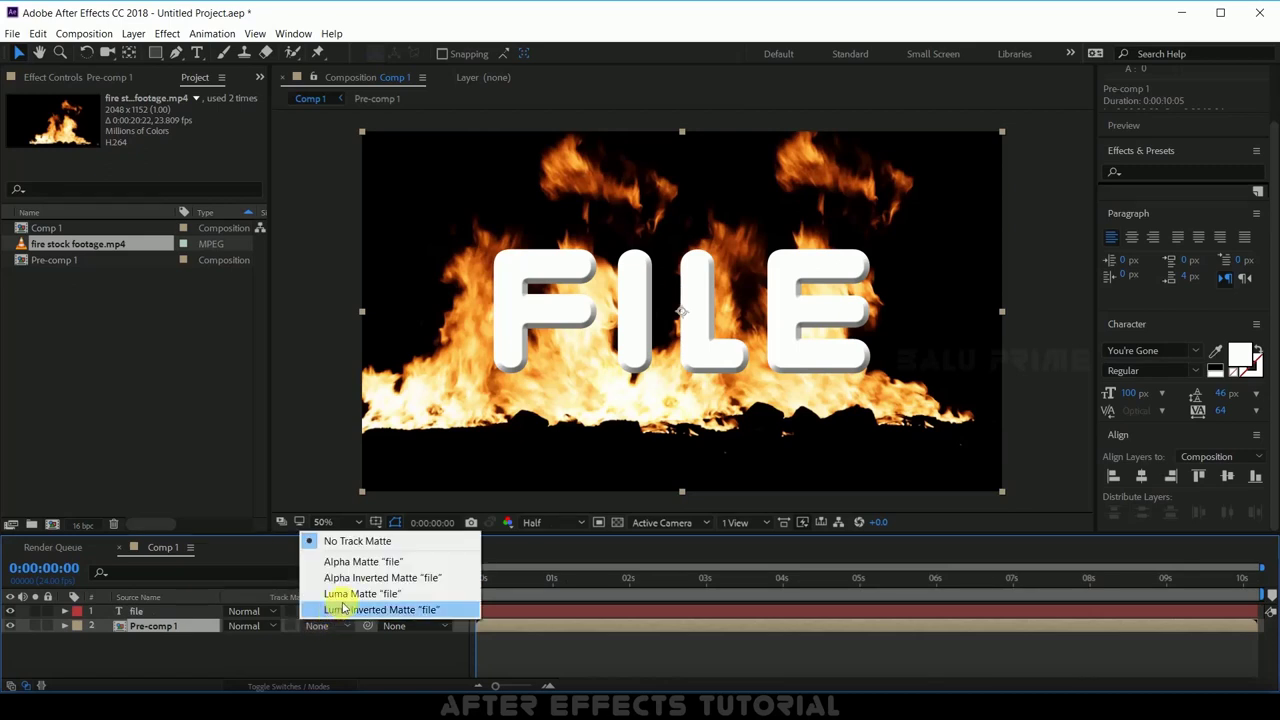
left_click(341, 596)
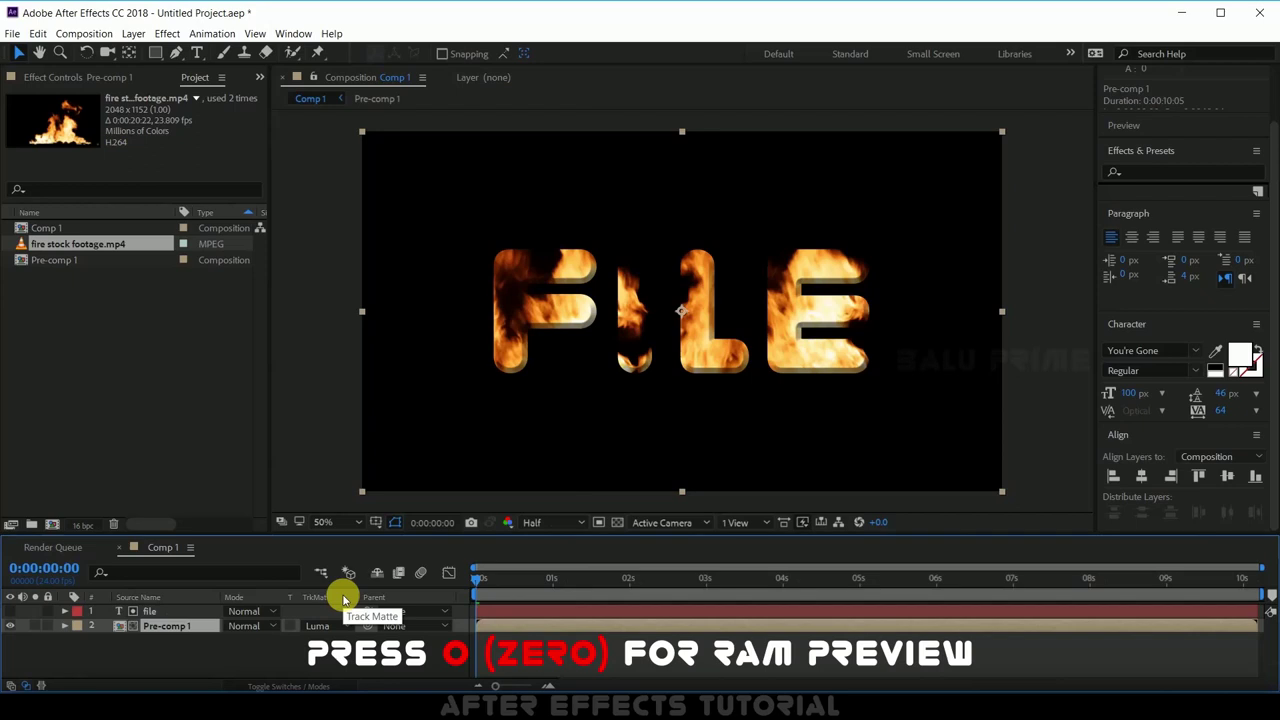
key("0")
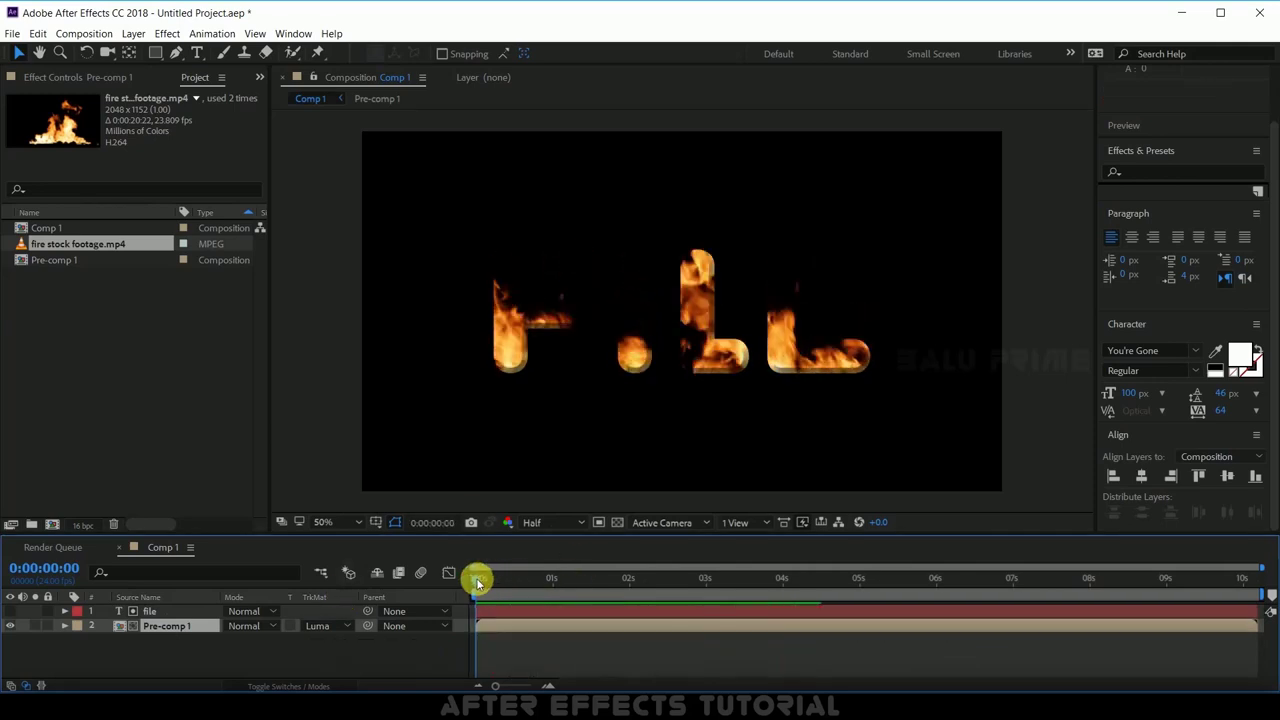
left_click(478, 580)
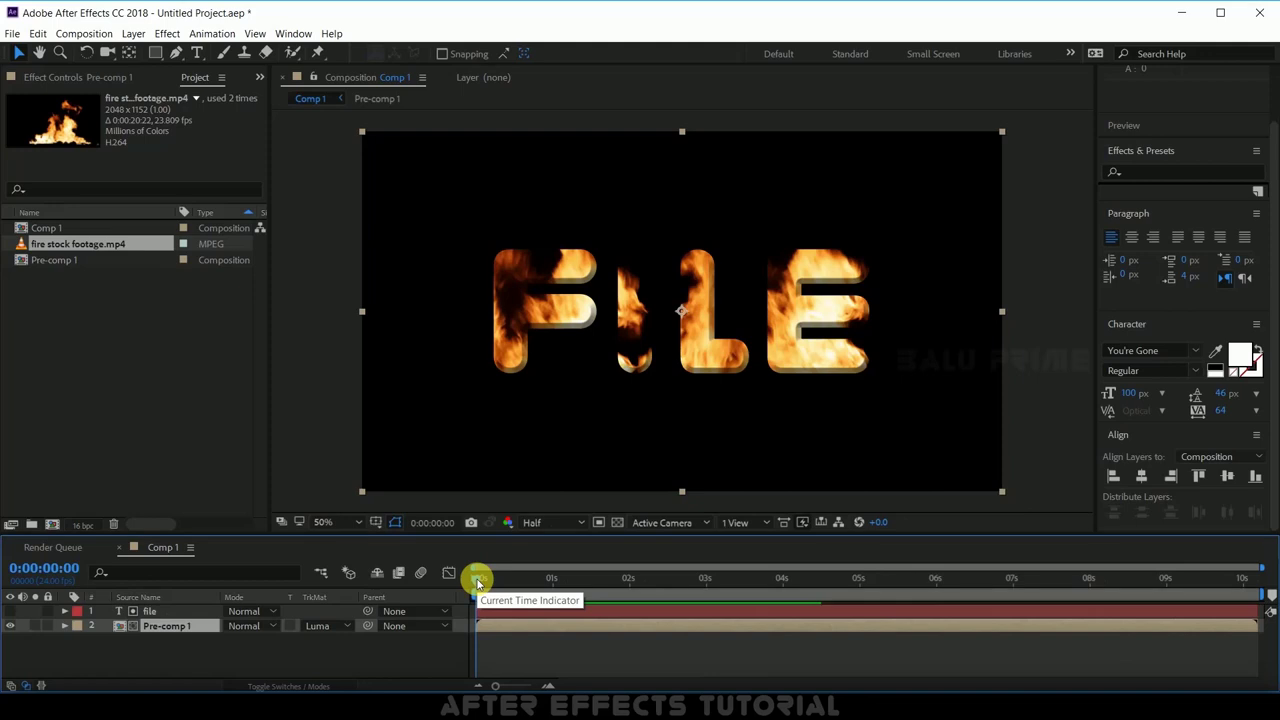
Drag the 'file' text layer's anchor point with the Pan Behind tool to the letters' centre
left_click(508, 612)
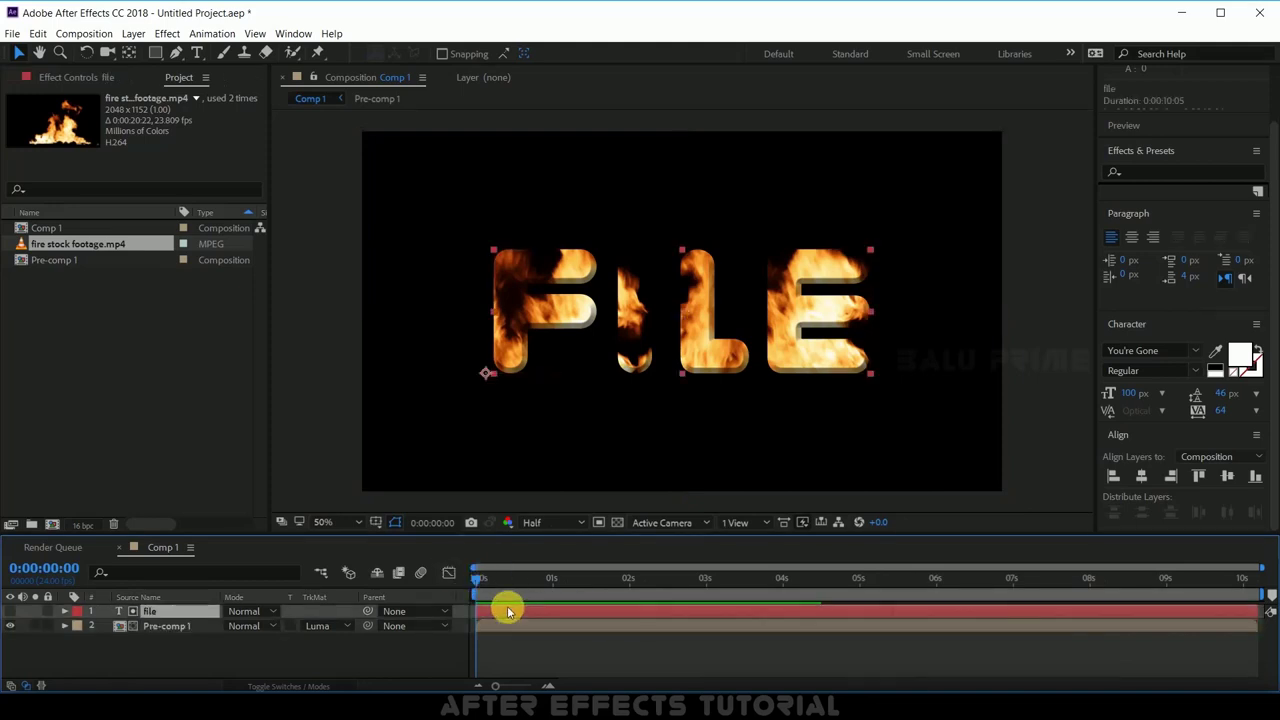
left_click(129, 53)
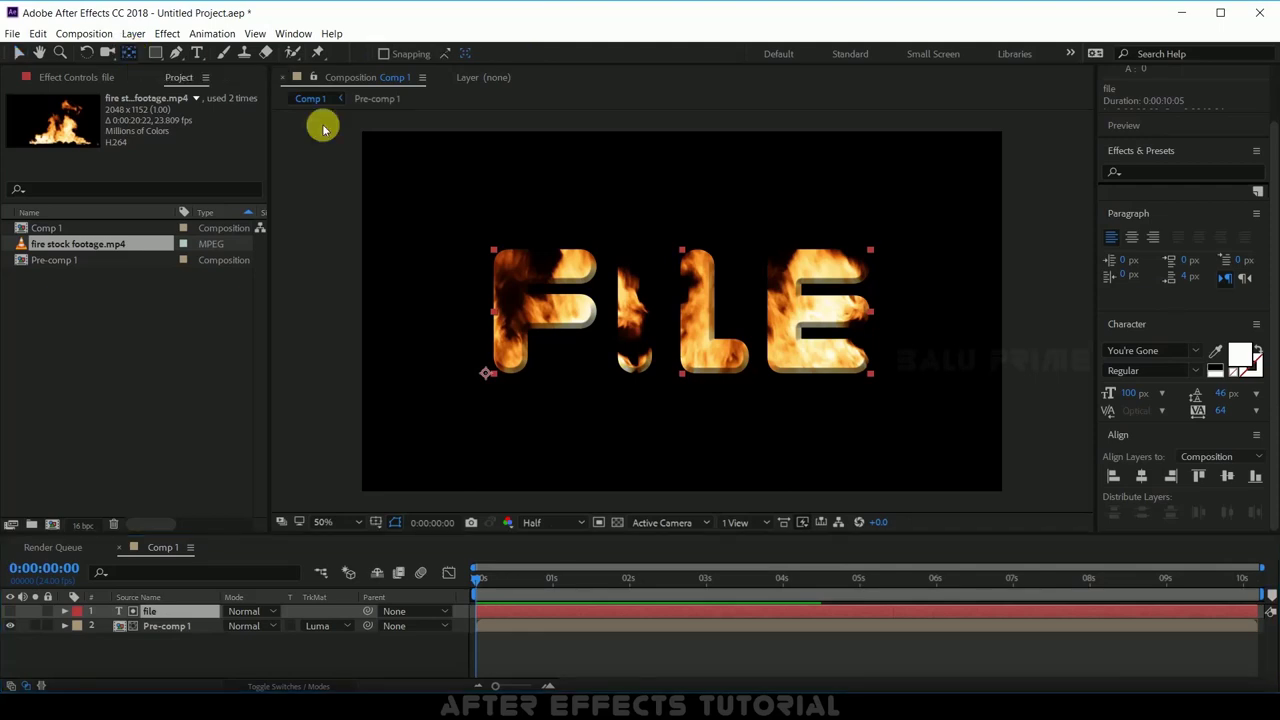
left_click(505, 362)
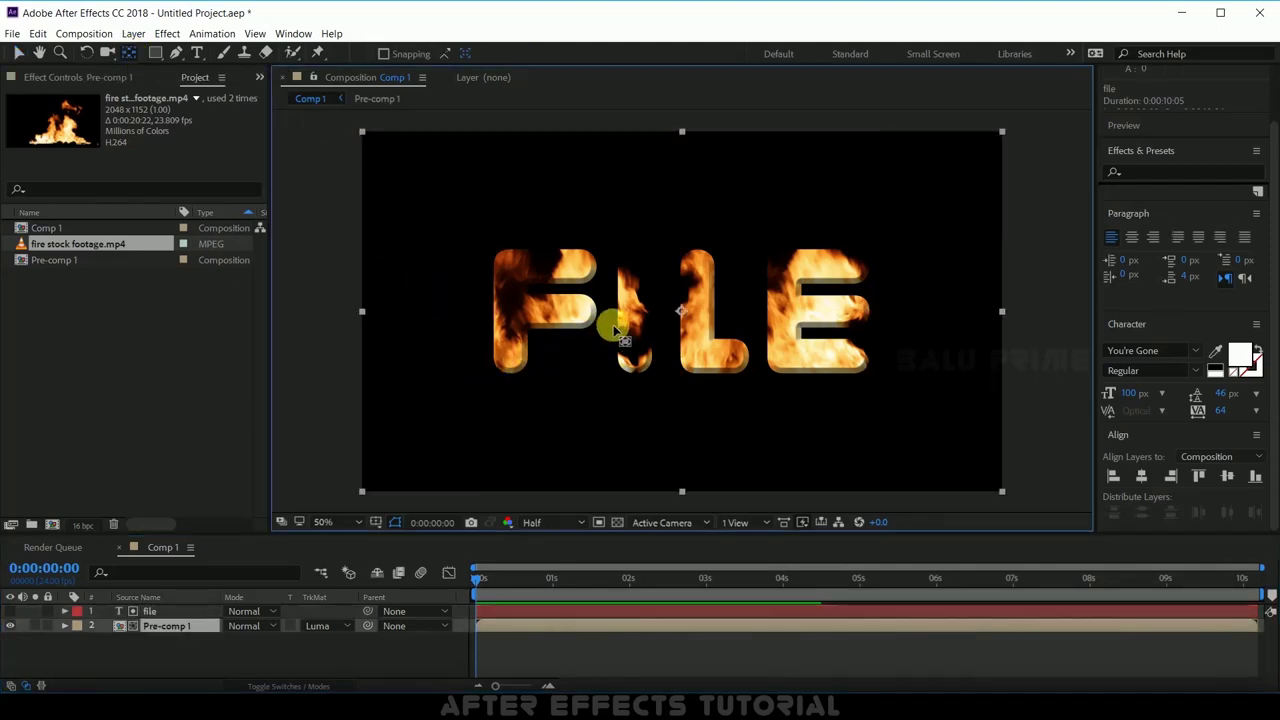
left_click(510, 612)
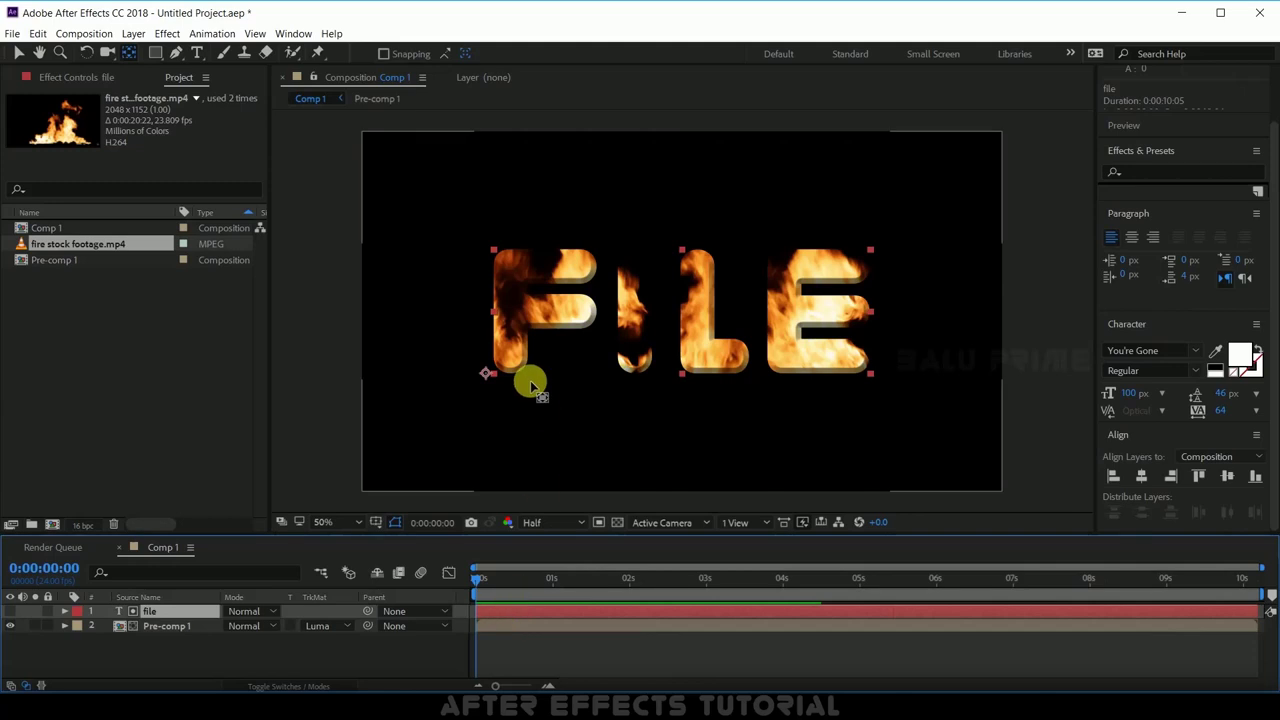
left_click_drag(505, 357, 550, 338)
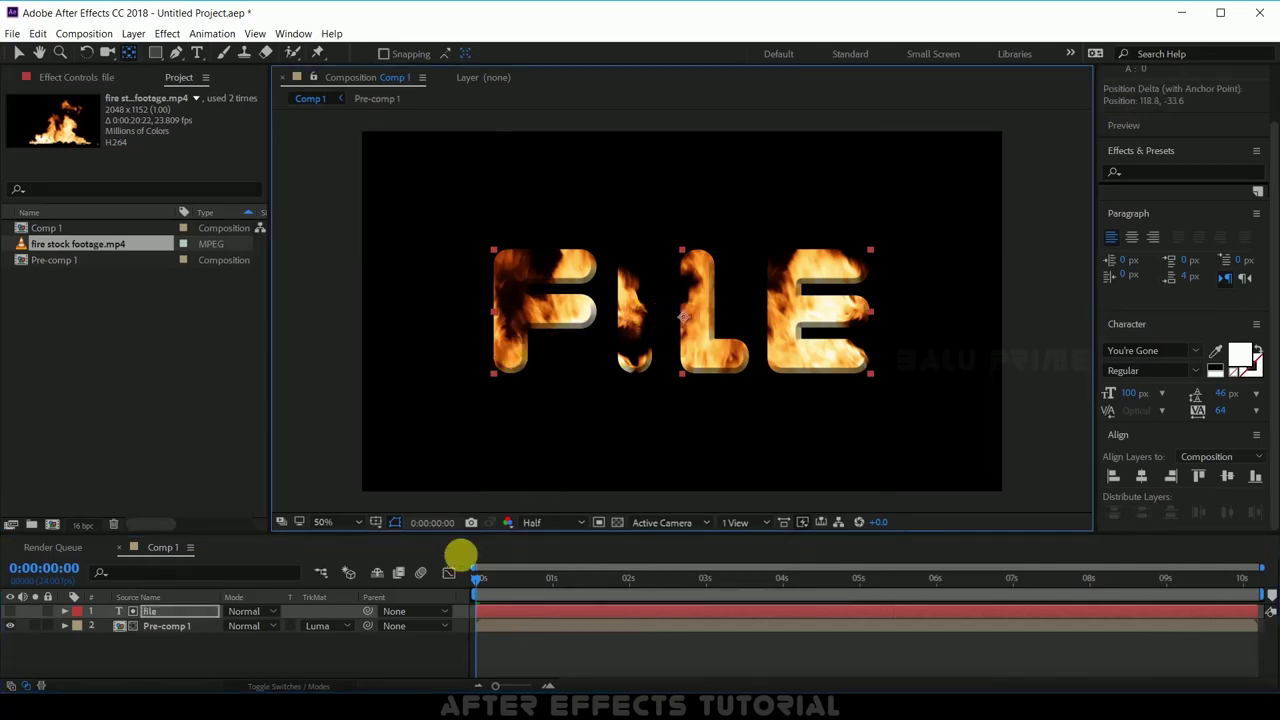
left_click(497, 608)
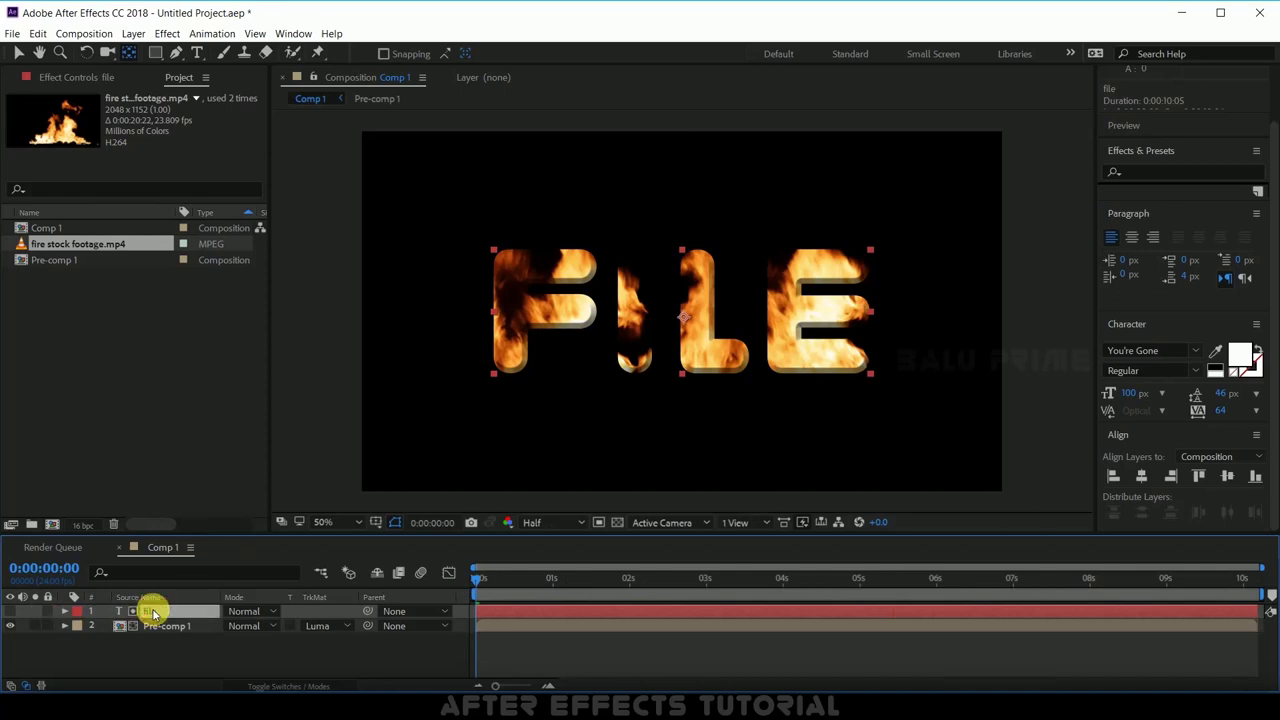
Keyframe the text's Scale from 500% at the start to 350% at the final frame
key("s")
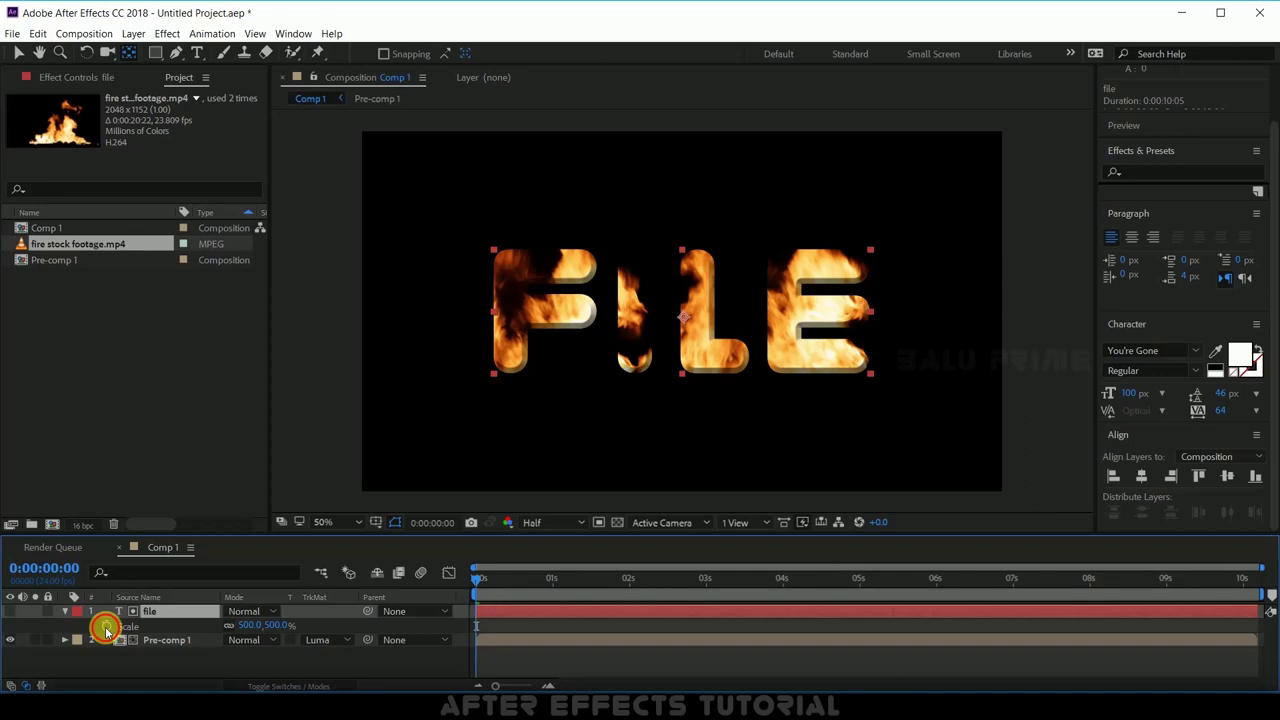
left_click(107, 626)
left_click(1258, 590)
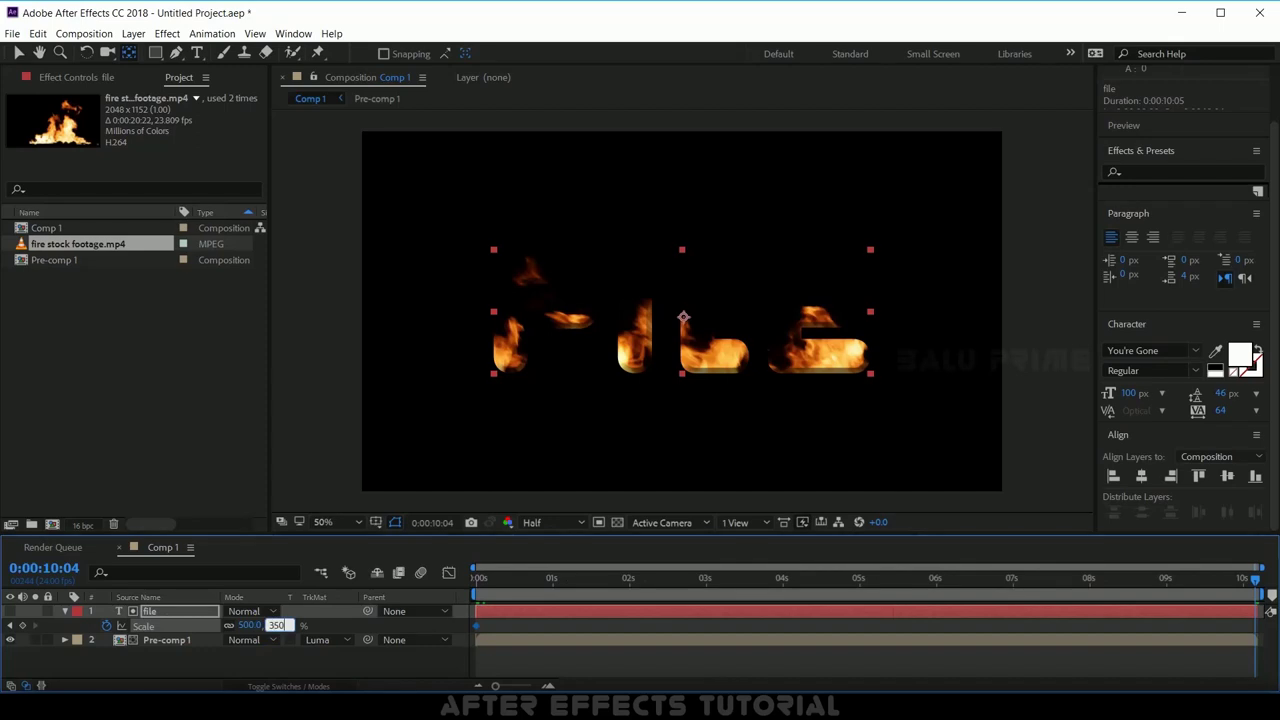
key("Return")
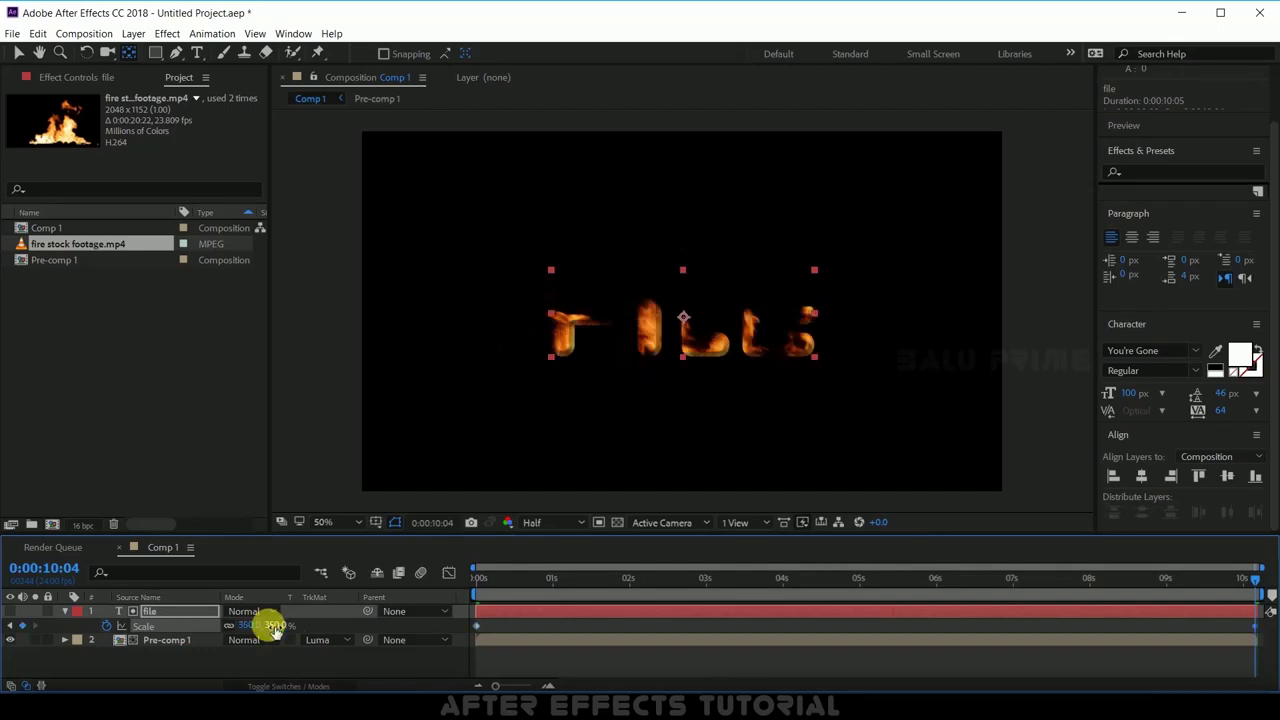
Preview the scale animation, then open Pre-comp 1 for editing
left_click(557, 655)
key("space")
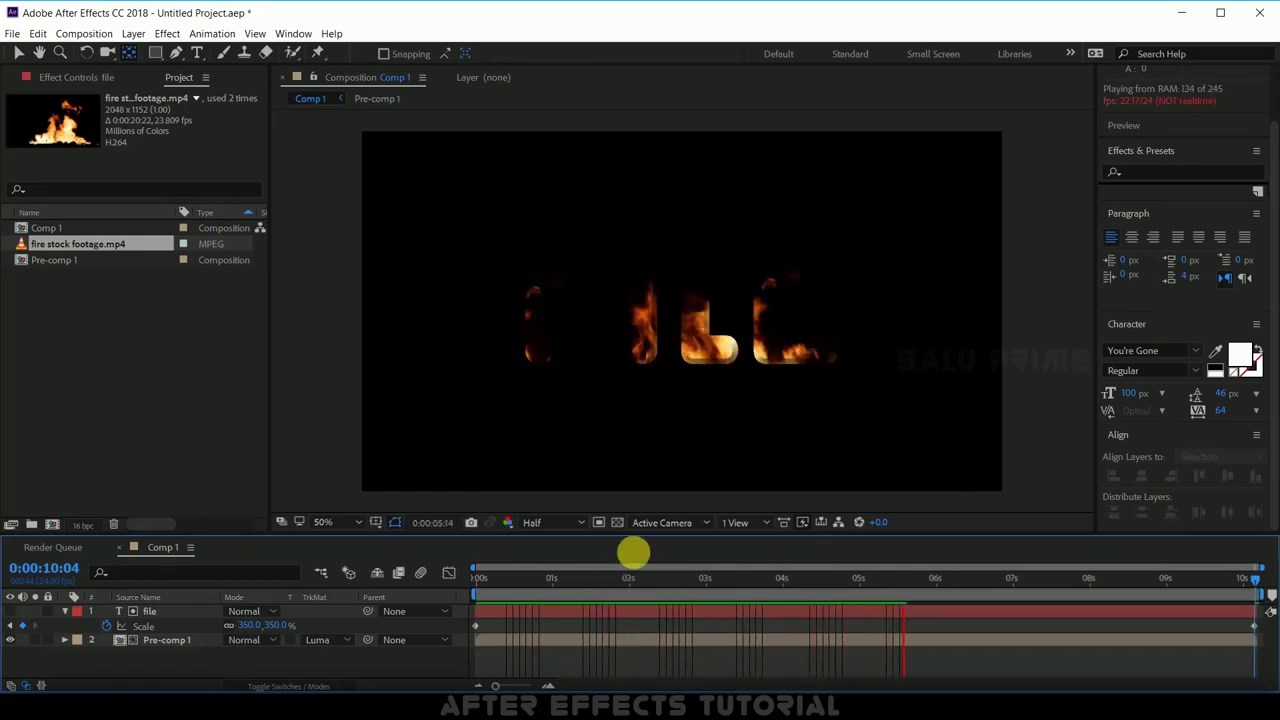
left_click(163, 642)
left_click(163, 642)
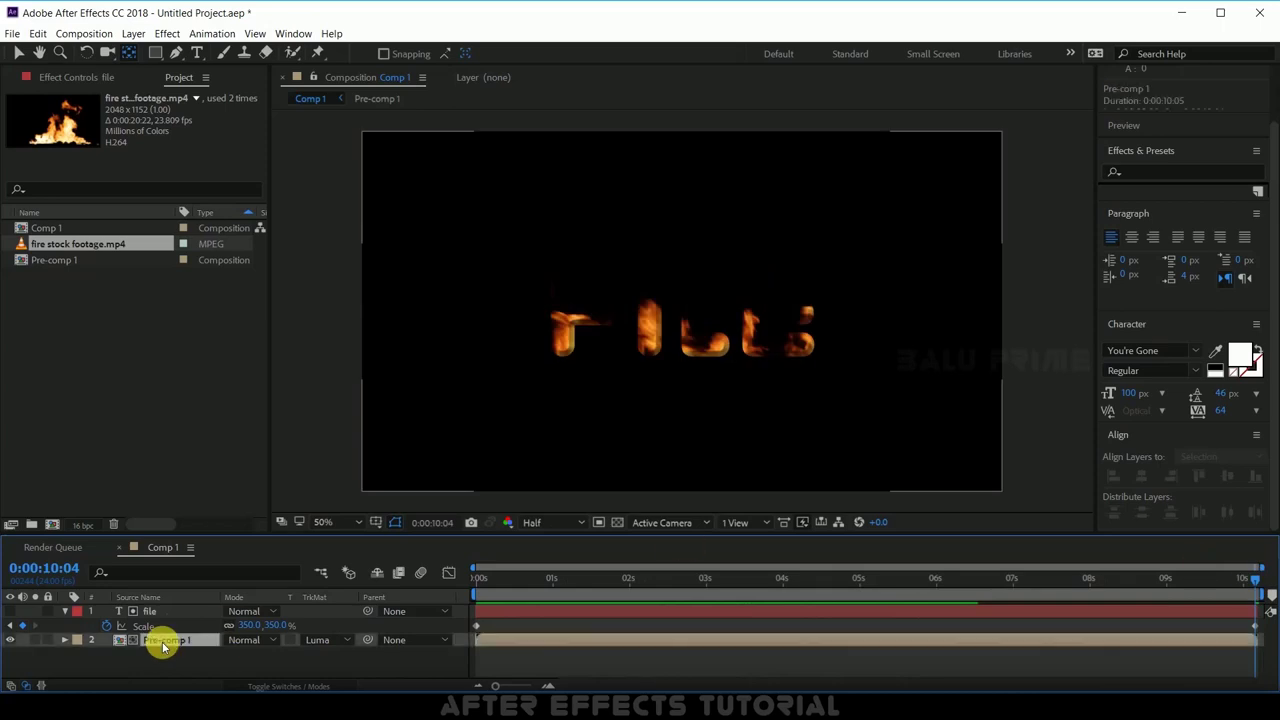
double_click(163, 642)
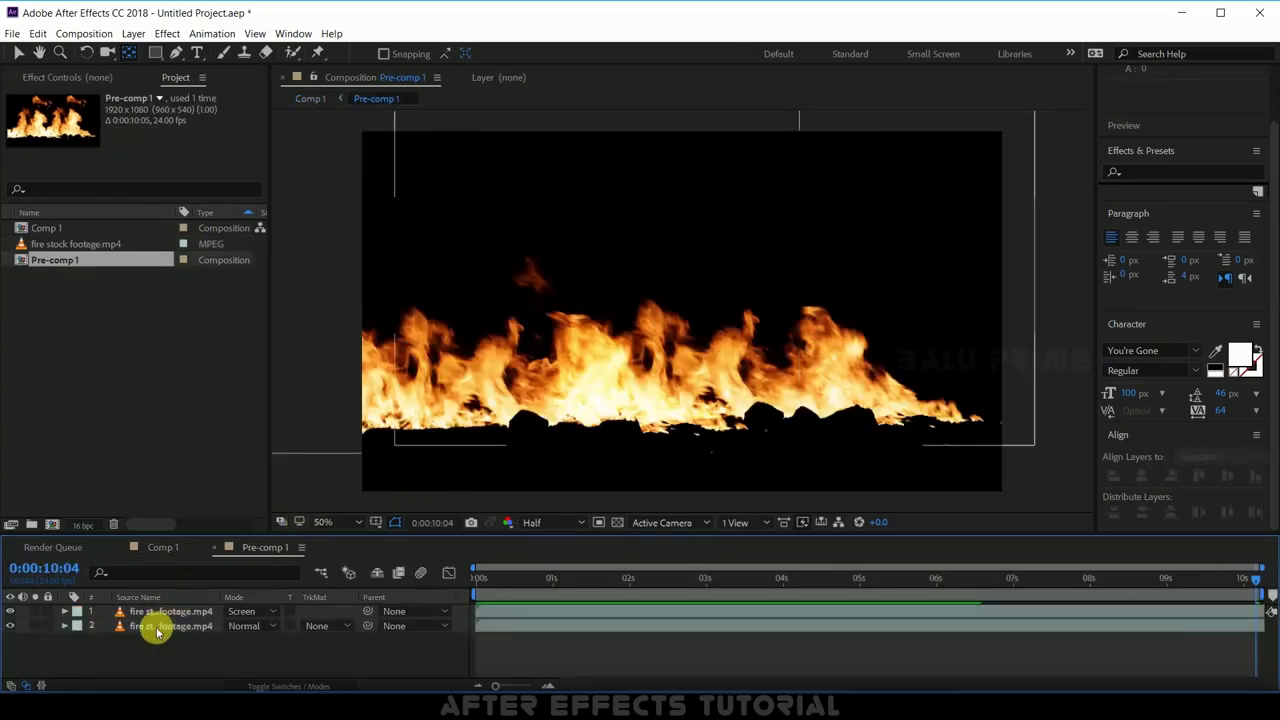
Select both fire footage layers in Pre-comp 1 and drag them up and right so the flames sit higher
left_click(157, 630)
left_click(157, 610, "shift")
left_click(627, 397)
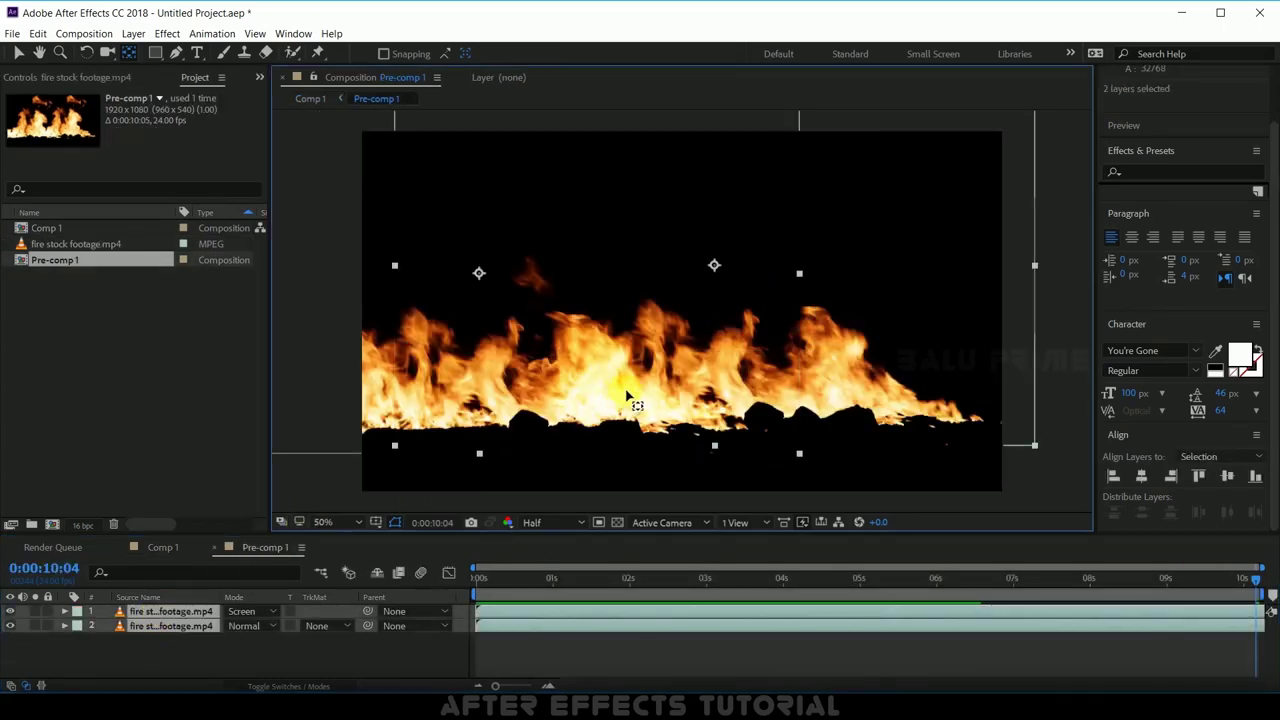
left_click(18, 52)
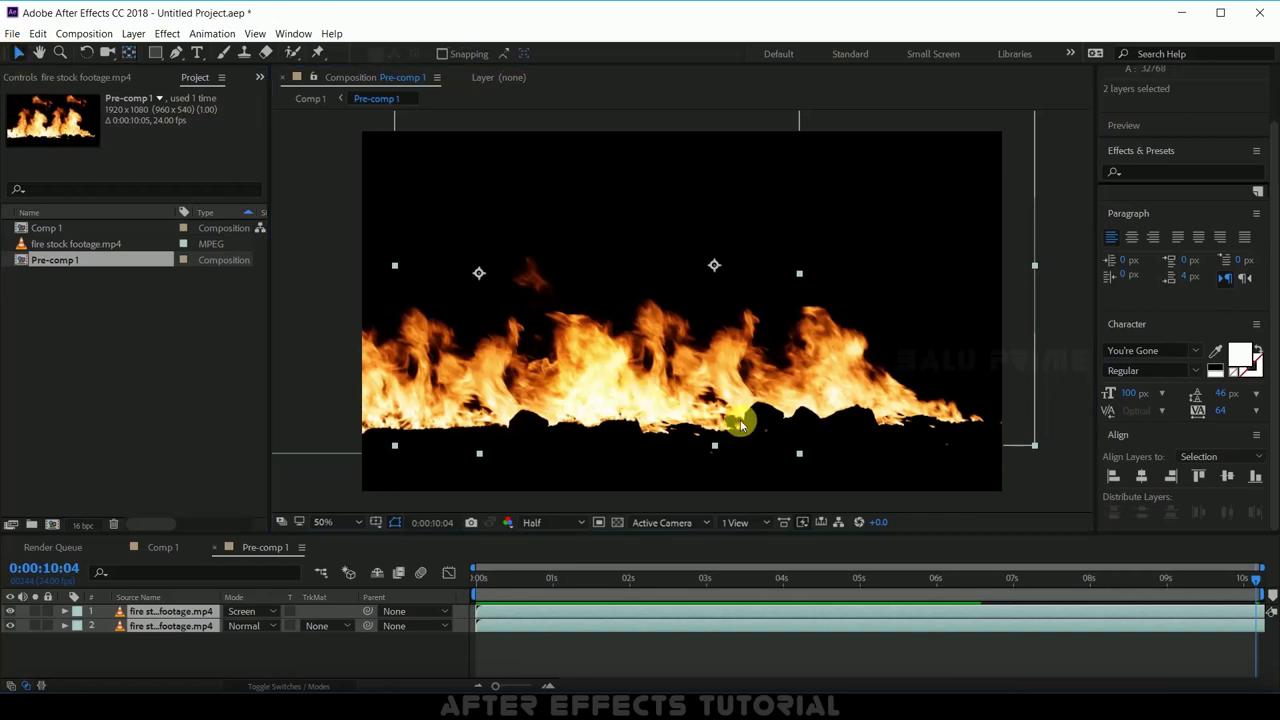
left_click_drag(729, 417, 818, 410)
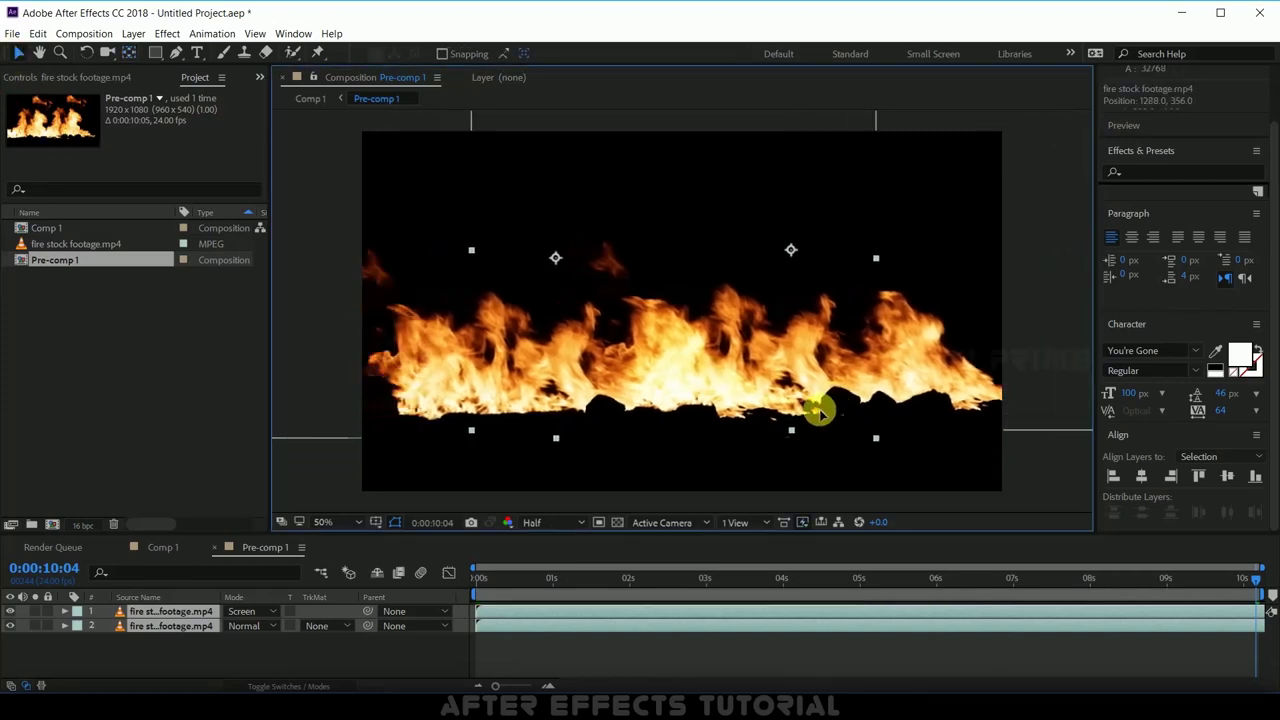
left_click(155, 548)
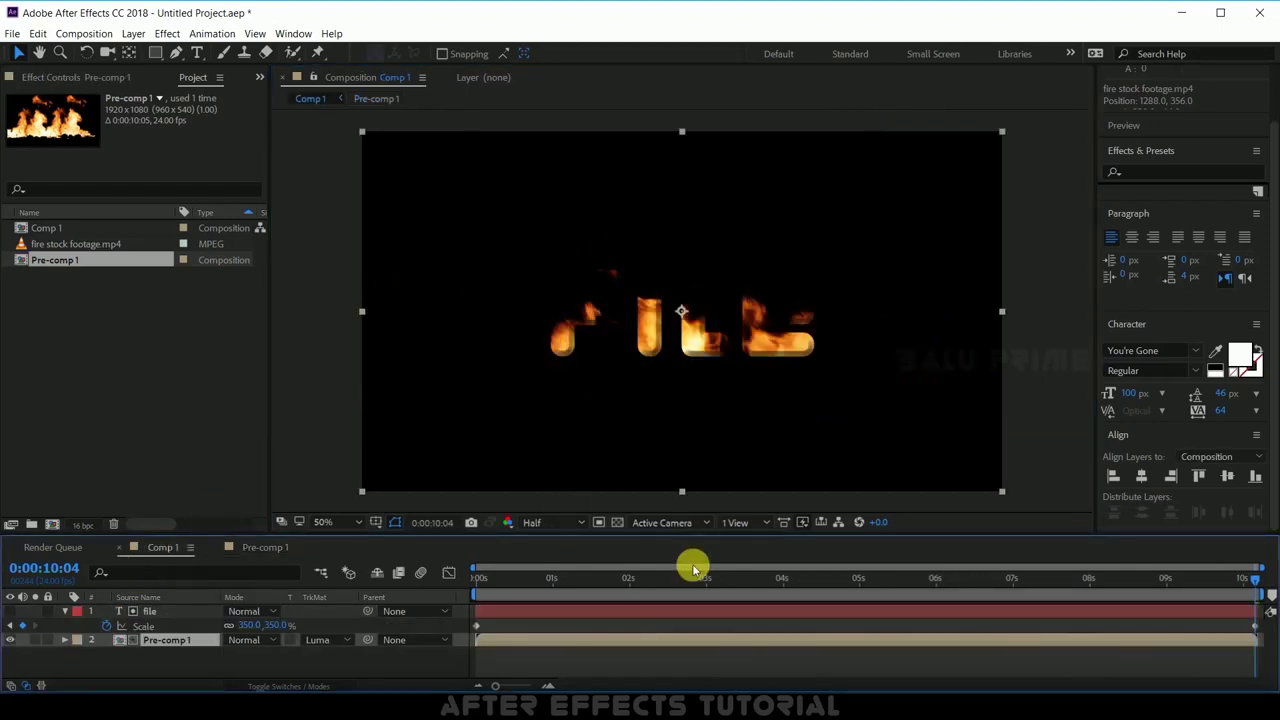
Preview the shrinking fire-filled FILE text in Comp 1, then collapse the text layer's properties
key("space")
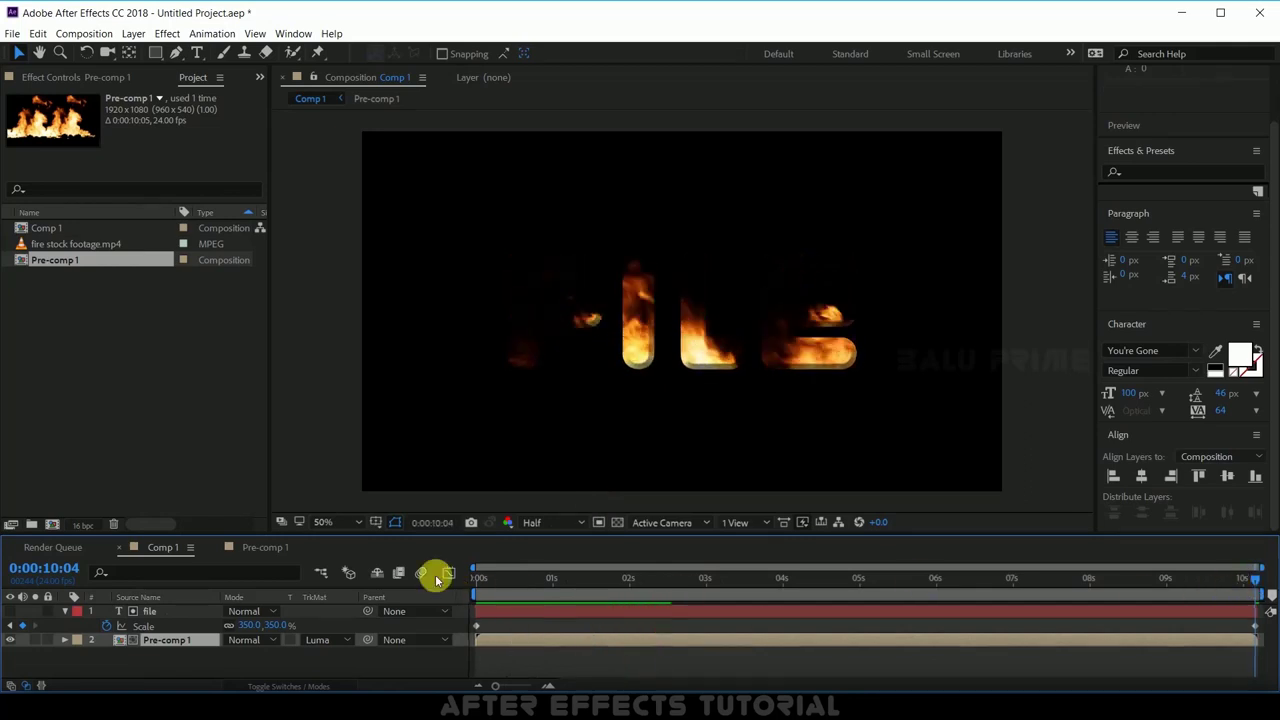
key("space")
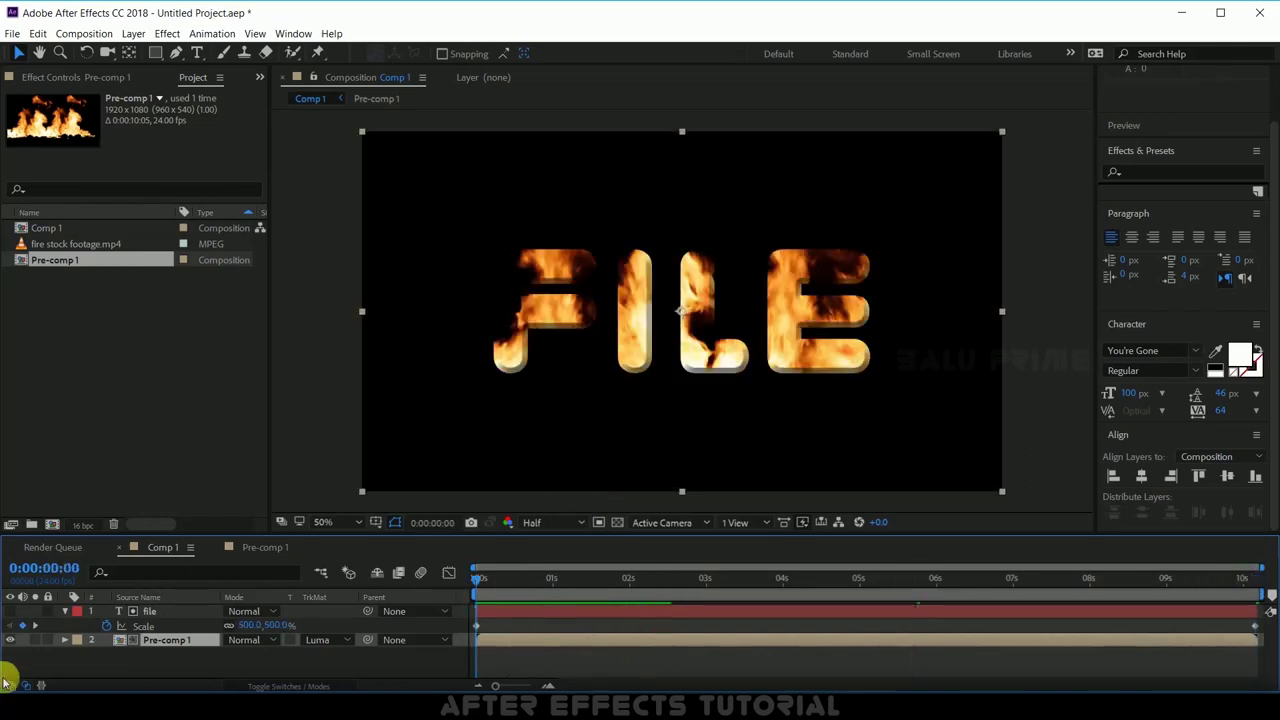
left_click(64, 612)
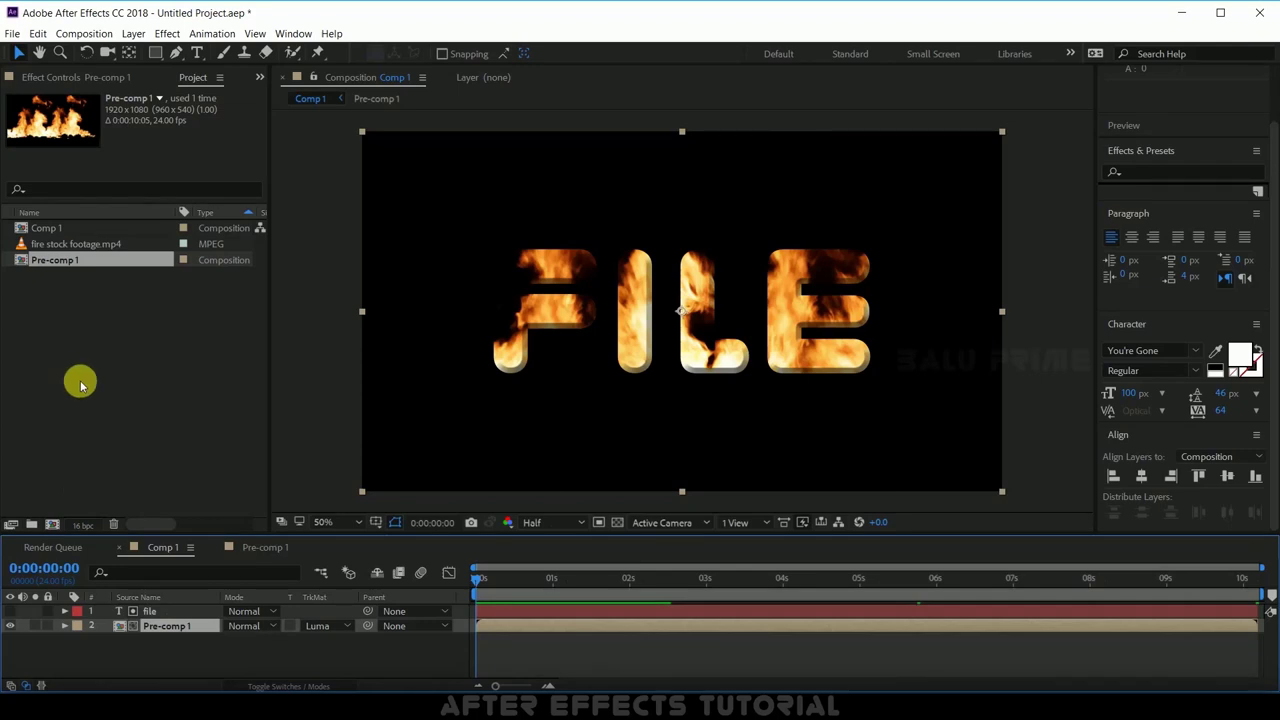
Drag fire sparks.mov and smoke.mp4 from the fire in text folder into the Project panel
left_click(443, 688)
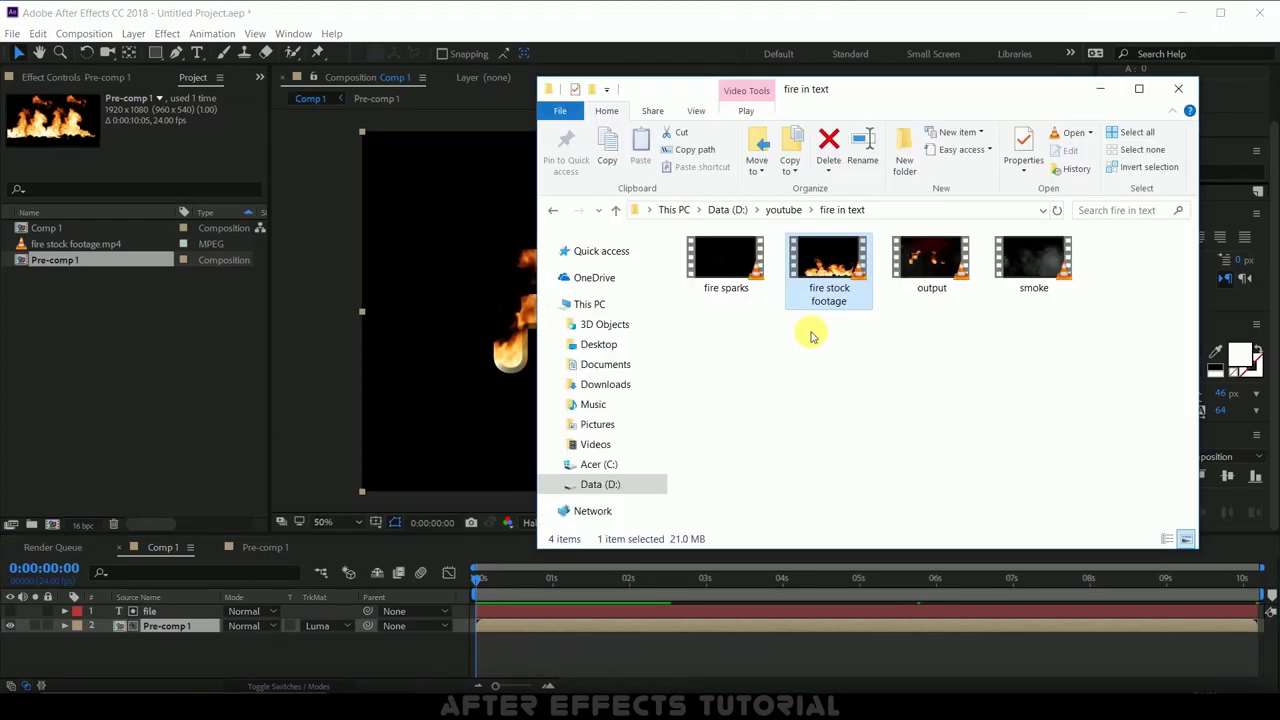
left_click(726, 262)
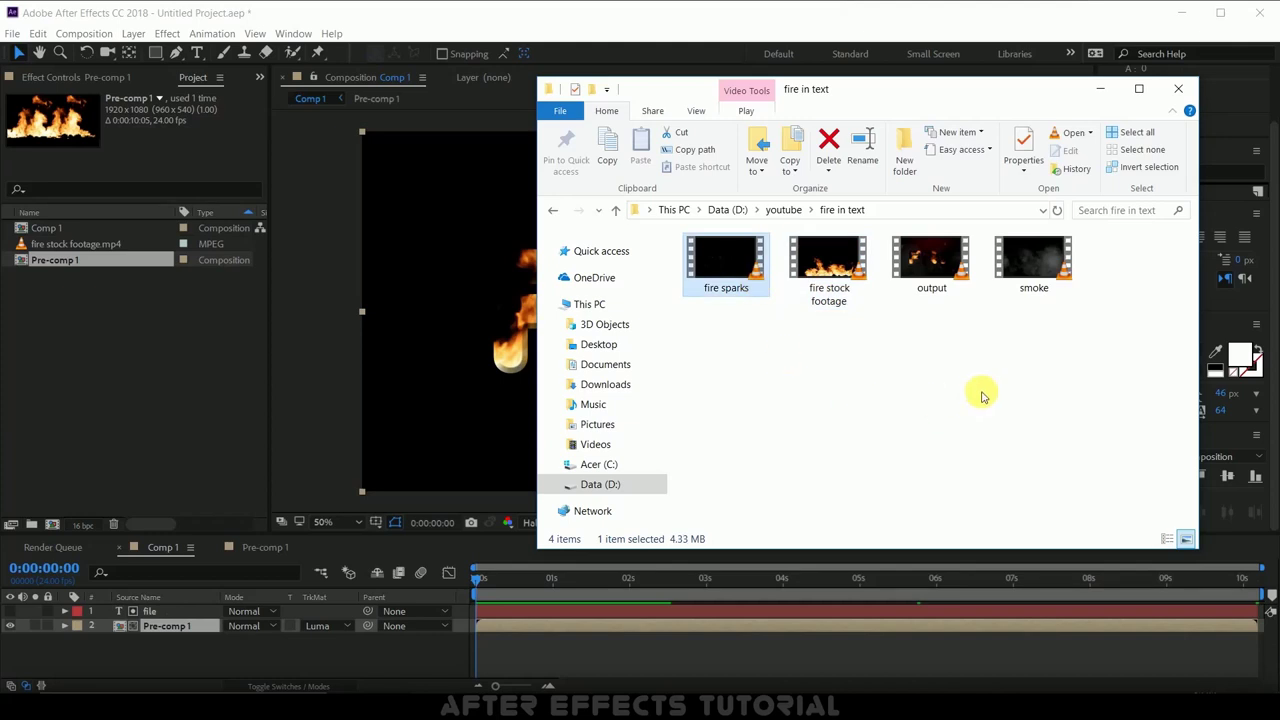
left_click(1040, 265, "ctrl")
left_click_drag(1034, 262, 144, 399)
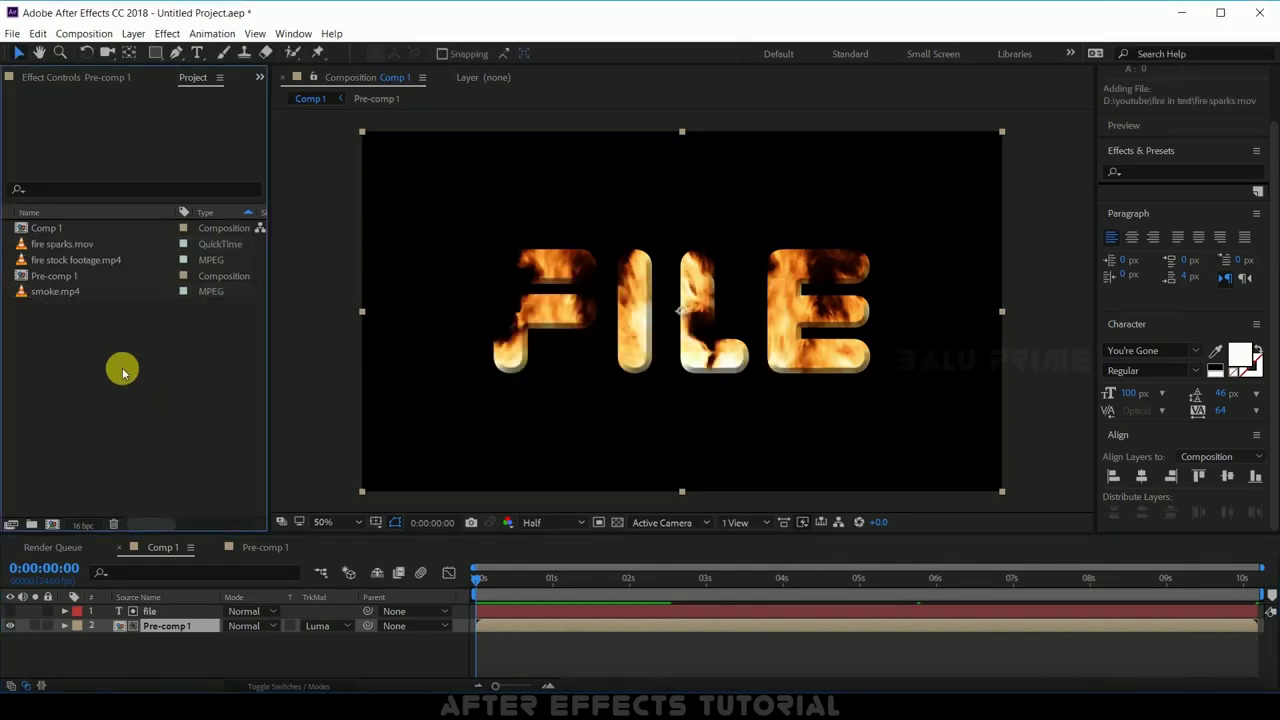
Add fire sparks.mov as a layer in Comp 1 and scrub through its sparks over the text
left_click(60, 245)
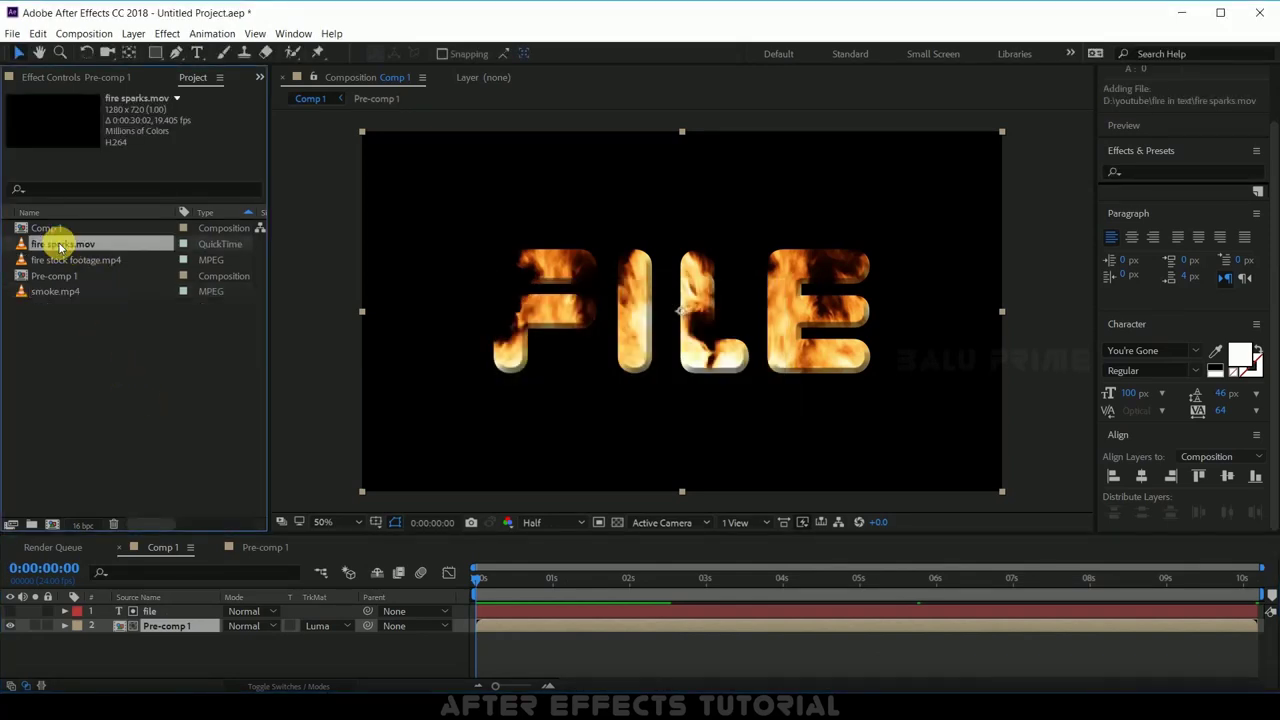
left_click_drag(60, 245, 160, 631)
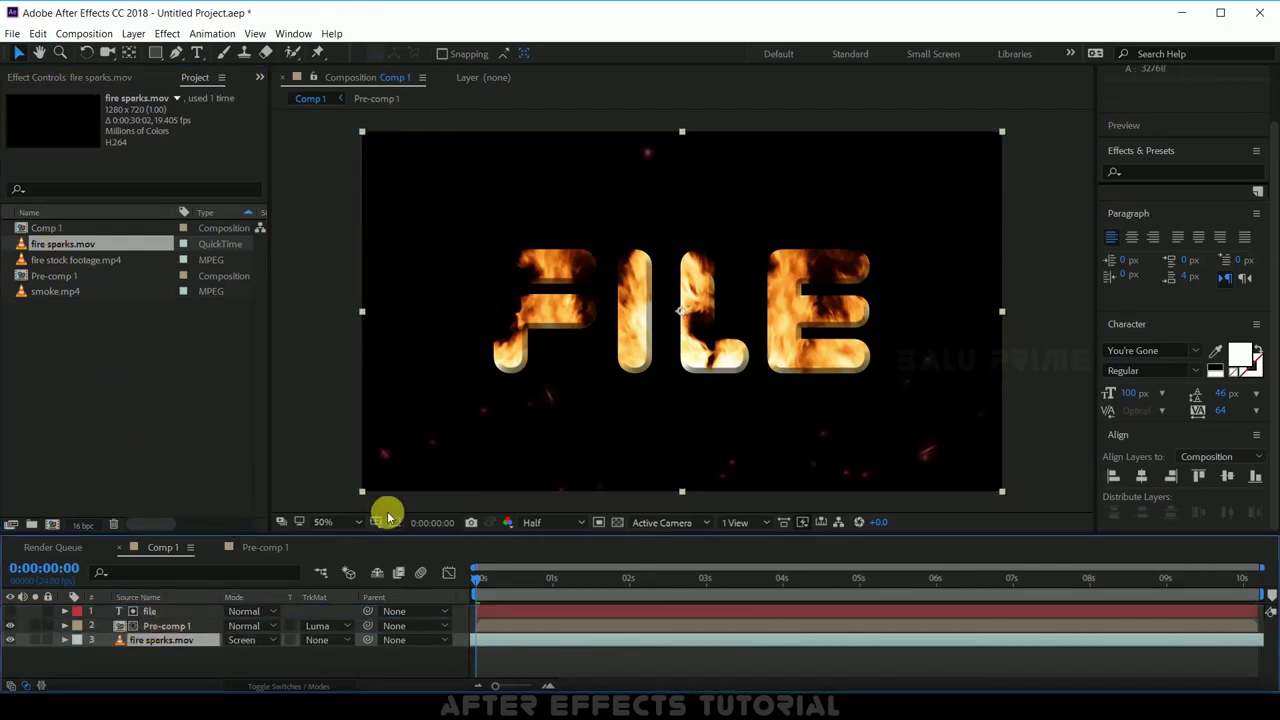
mouse_move(493, 592)
left_mouse_down()
mouse_move(748, 578)
mouse_move(393, 572)
mouse_move(52, 243)
left_mouse_up()
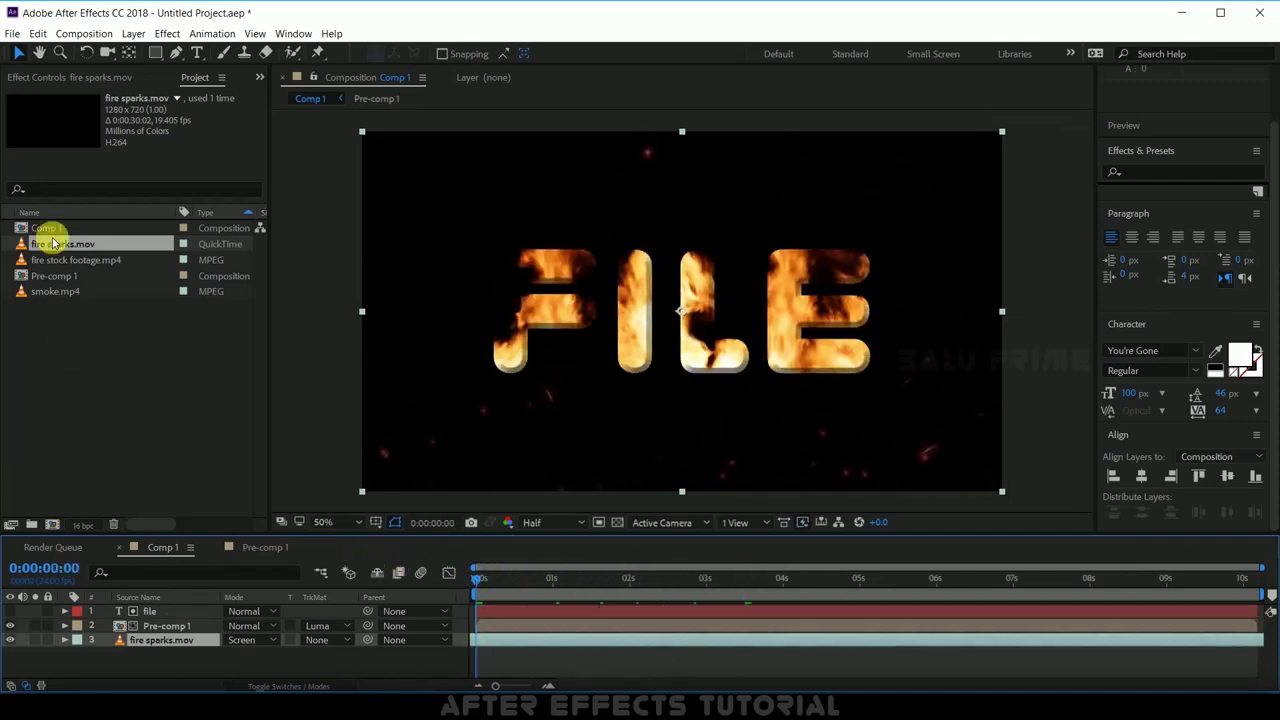
left_click(44, 292)
Add smoke.mp4 as the bottom Comp 1 layer, fit it to the comp, and preview
left_click_drag(44, 292, 137, 658)
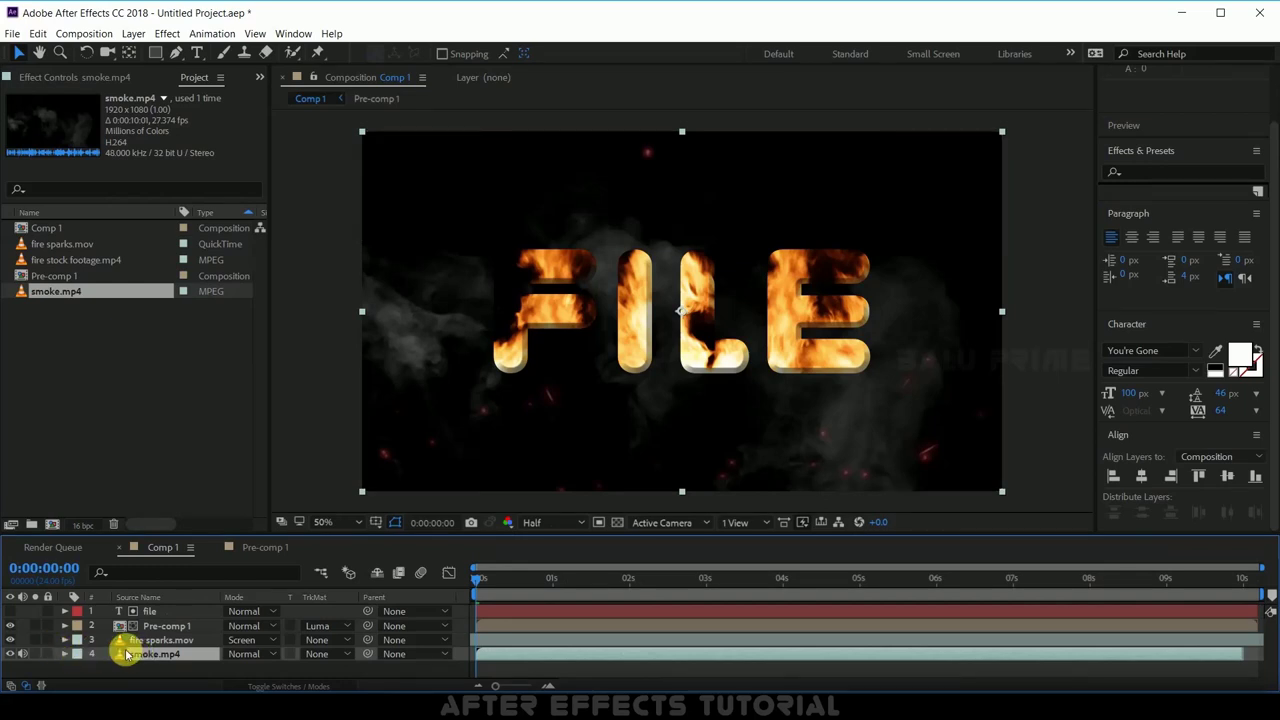
right_click(136, 654)
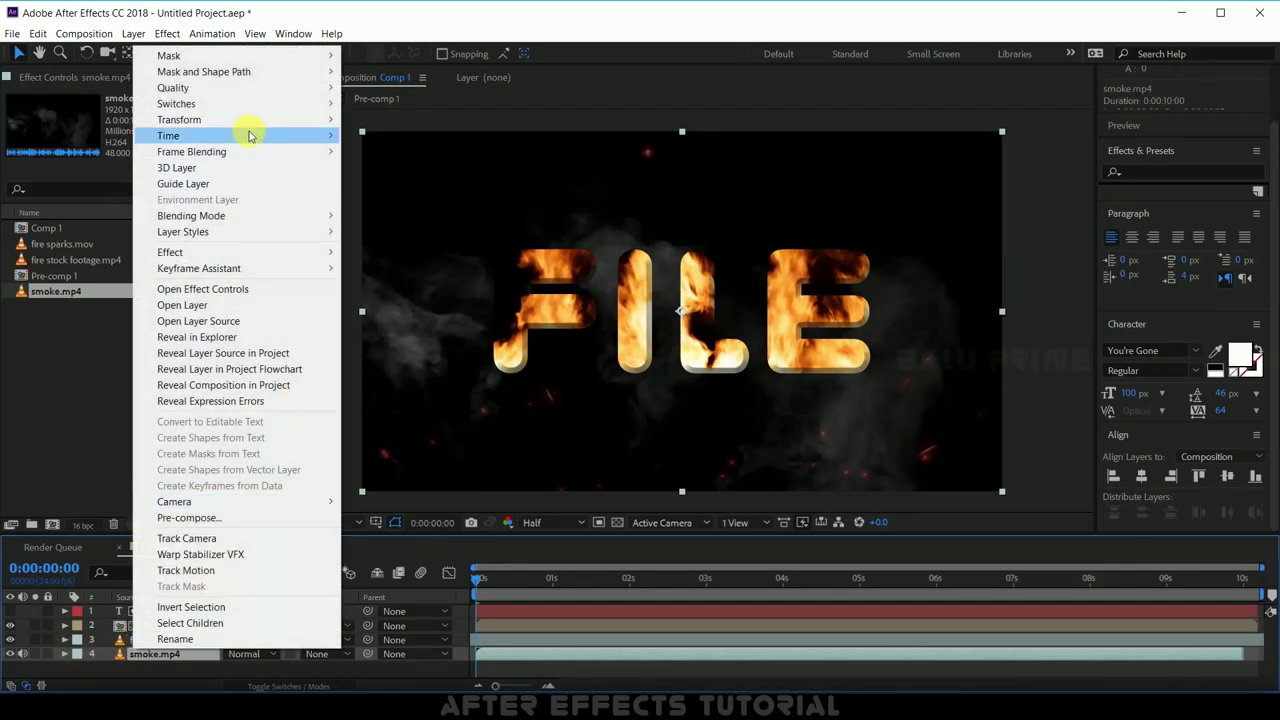
mouse_move(249, 119)
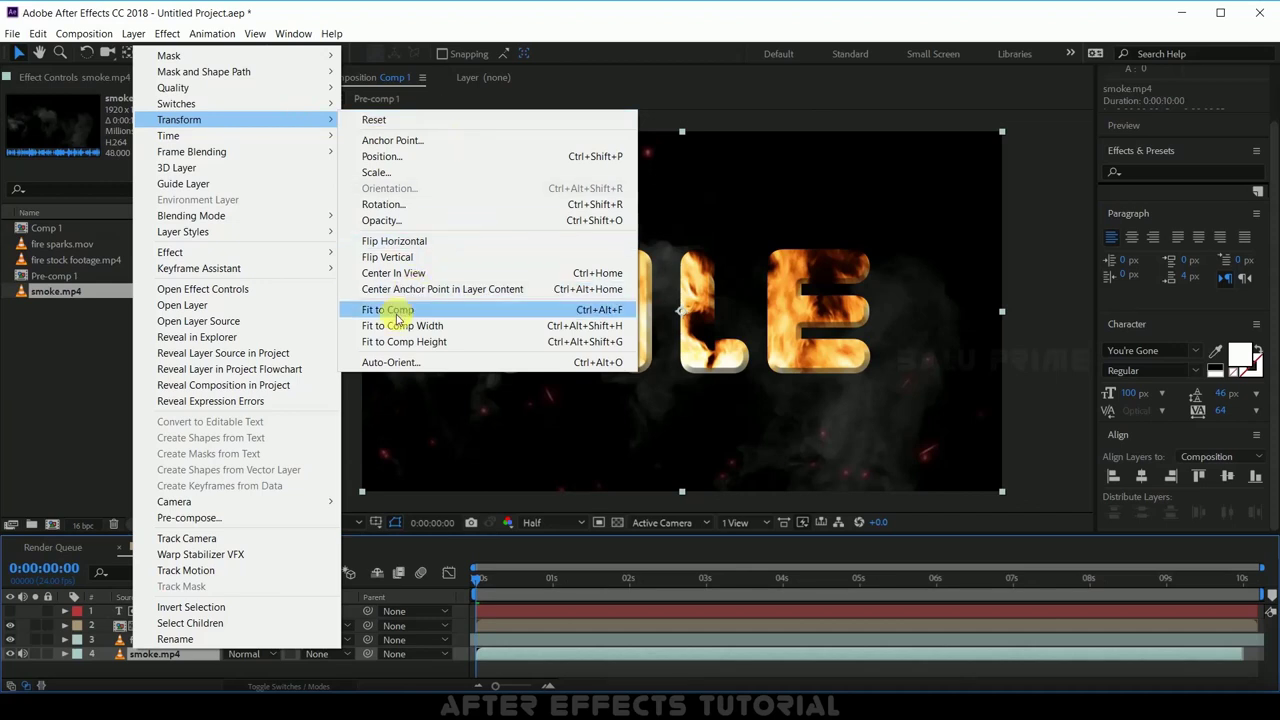
left_click(396, 314)
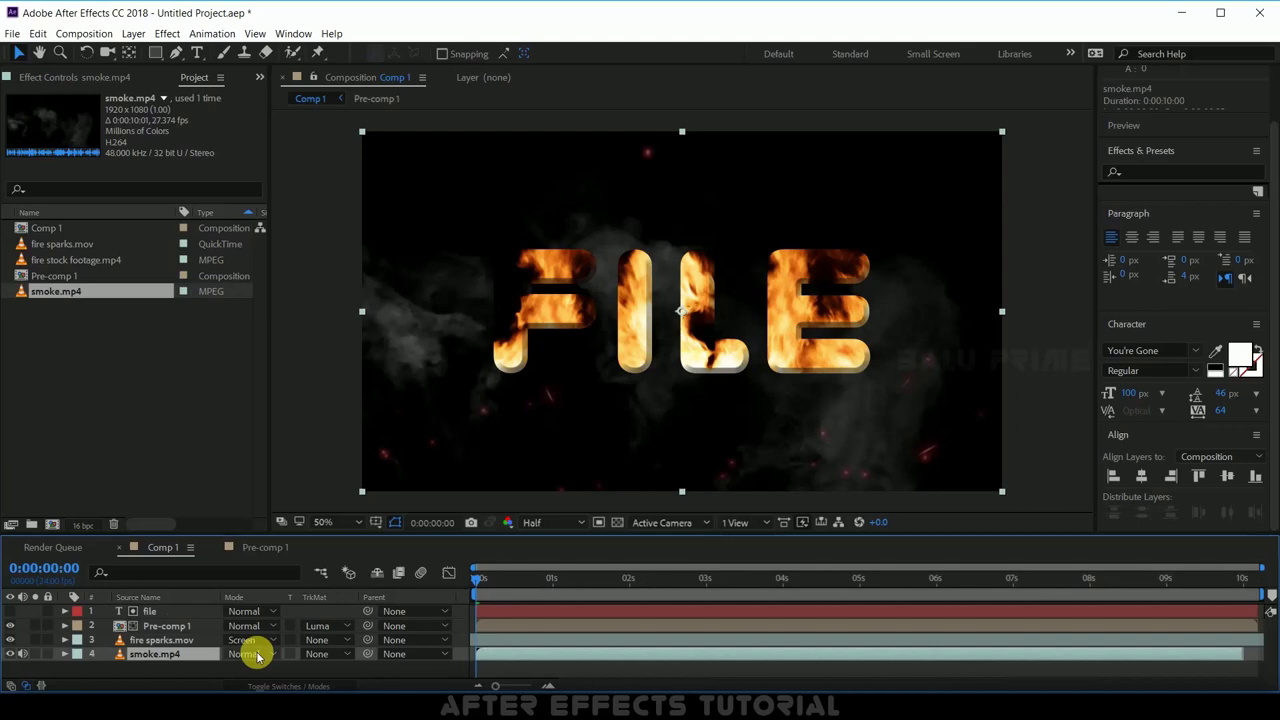
key("space")
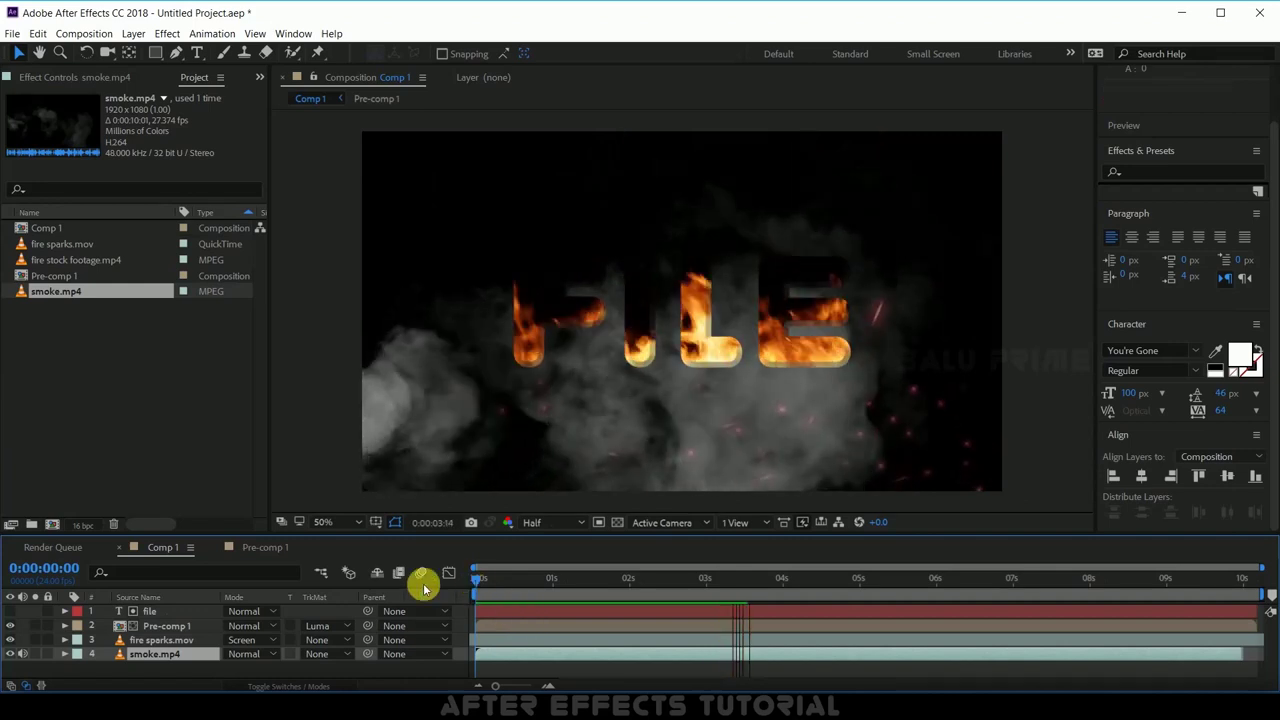
left_click(166, 658)
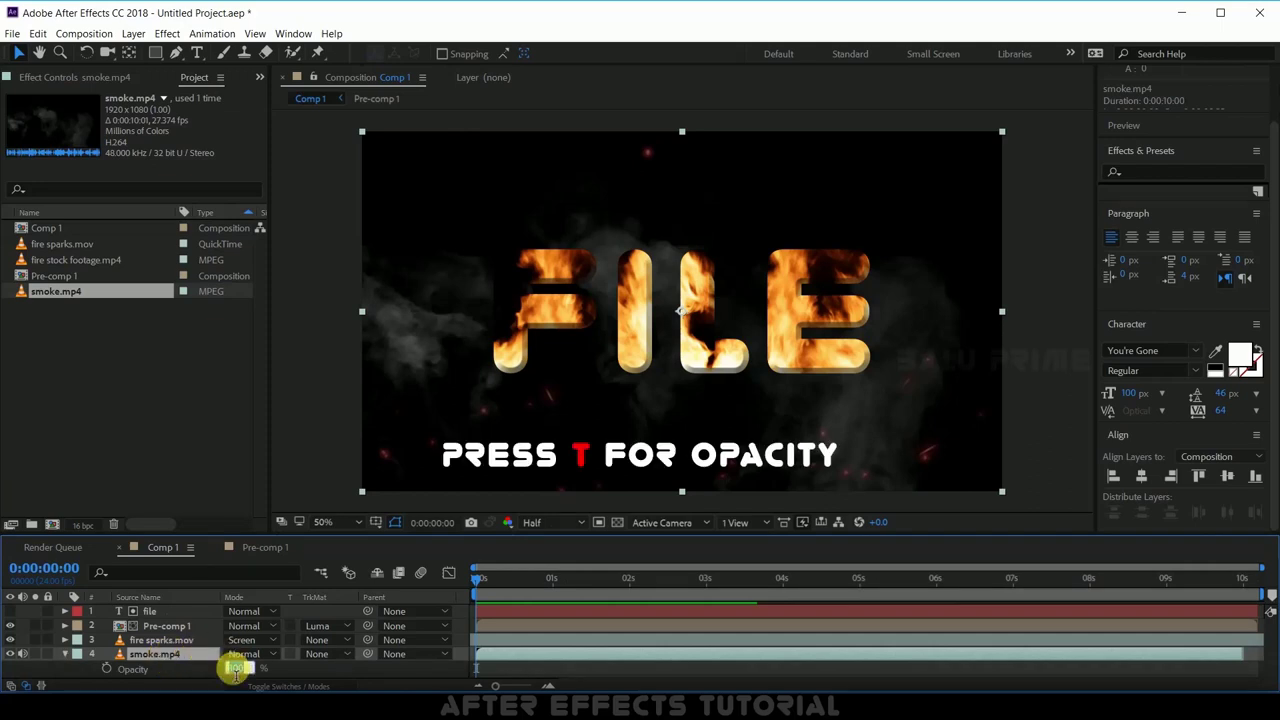
Set the smoke.mp4 layer's Opacity to 50% and collapse its properties
left_click(238, 673)
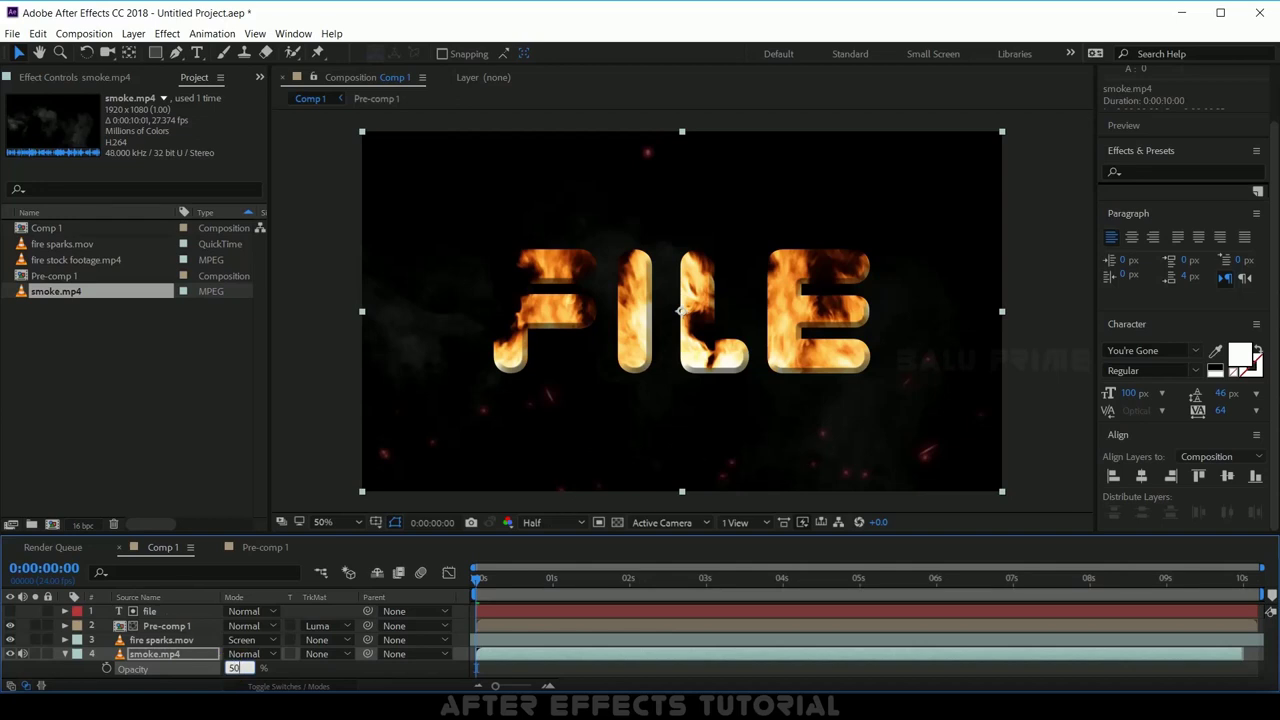
key("Return")
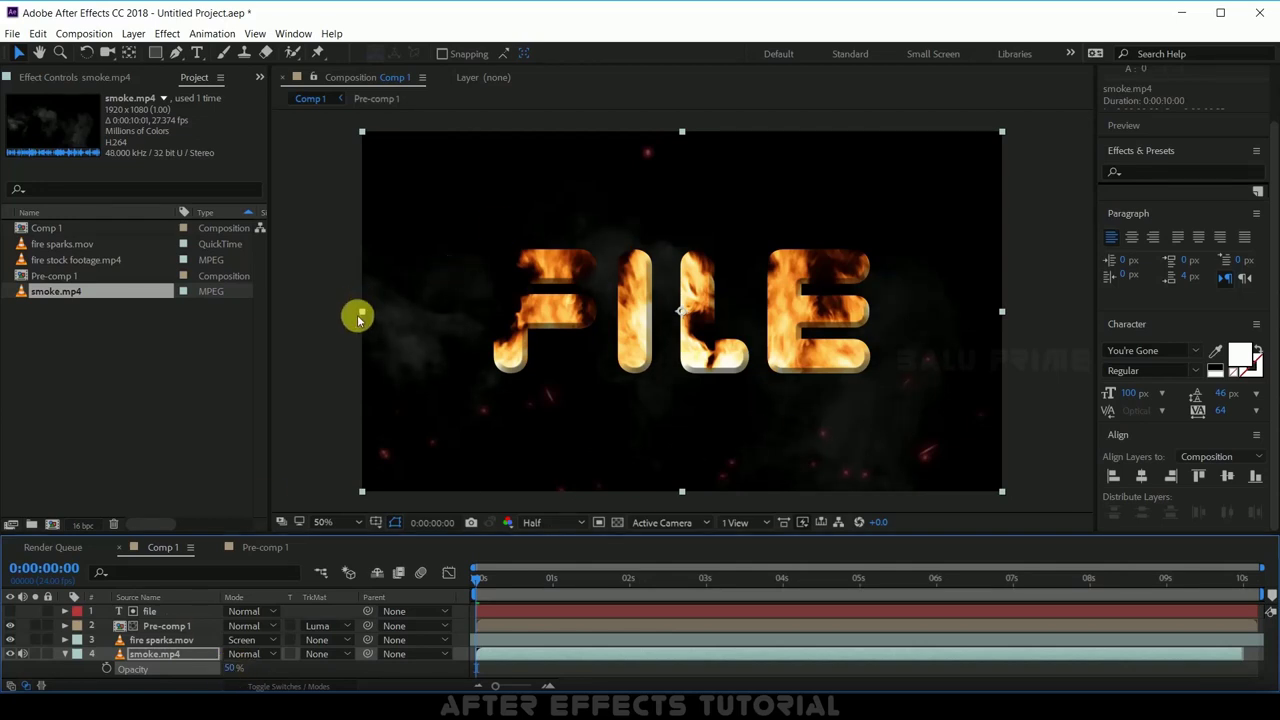
left_click(65, 653)
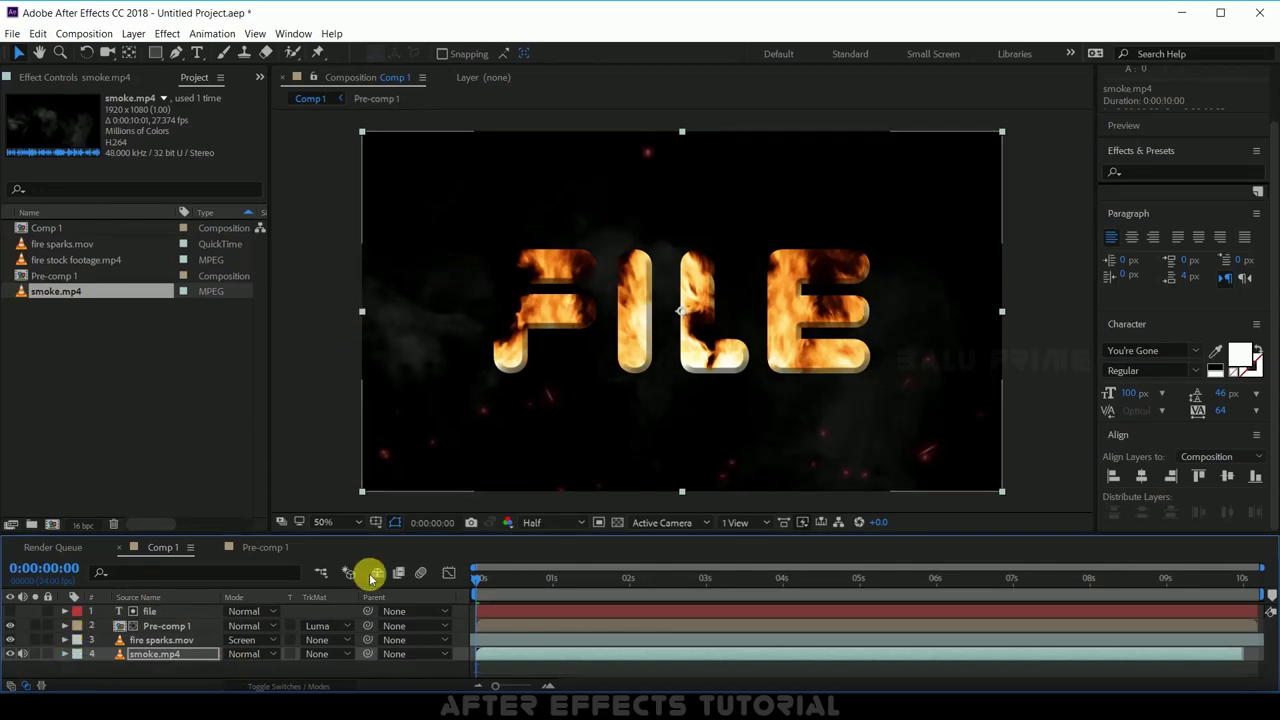
Create a black 1920×1080 solid, Black Solid 1, above the file text layer
left_click(177, 610)
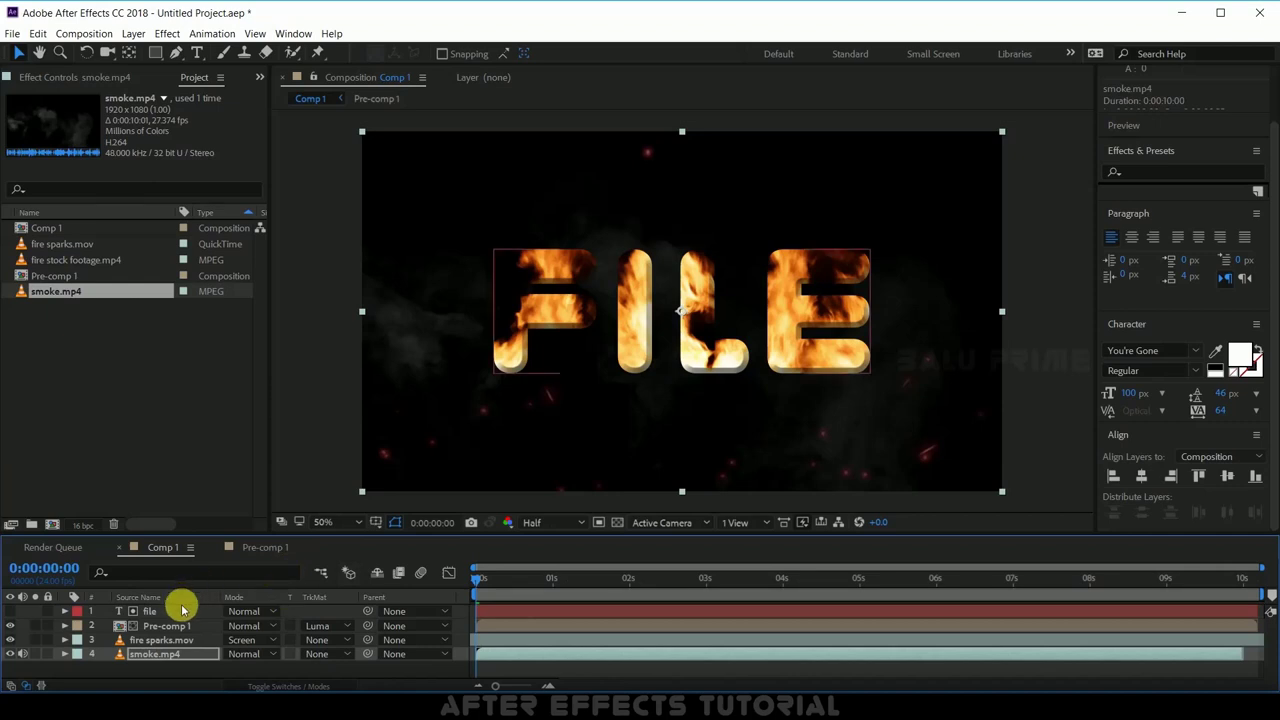
left_click(133, 33)
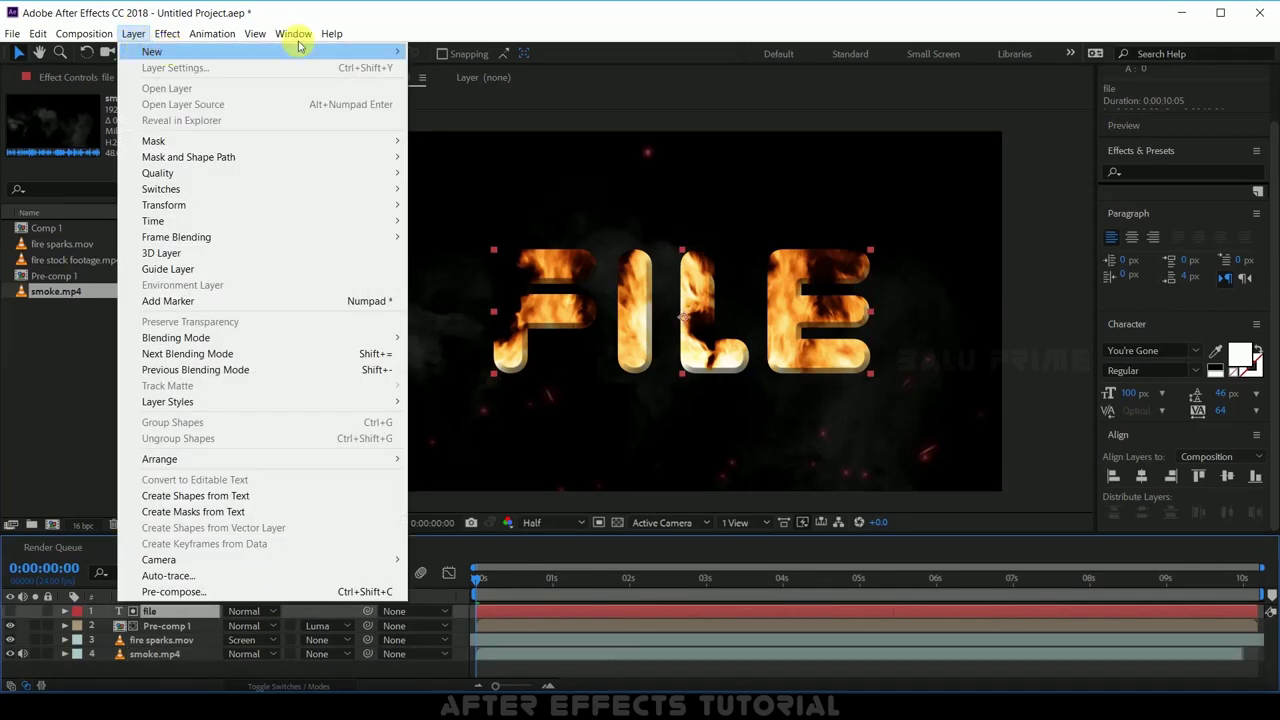
mouse_move(293, 34)
mouse_move(133, 33)
mouse_move(171, 51)
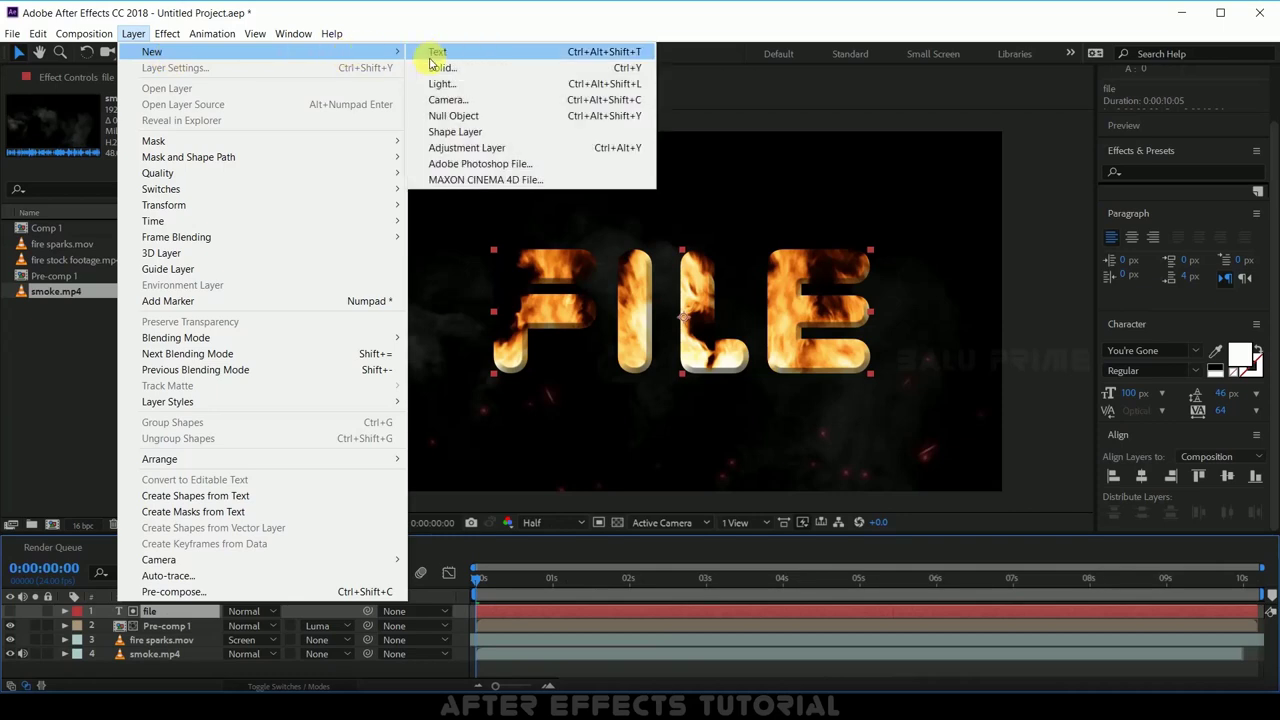
left_click(433, 69)
left_click(612, 441)
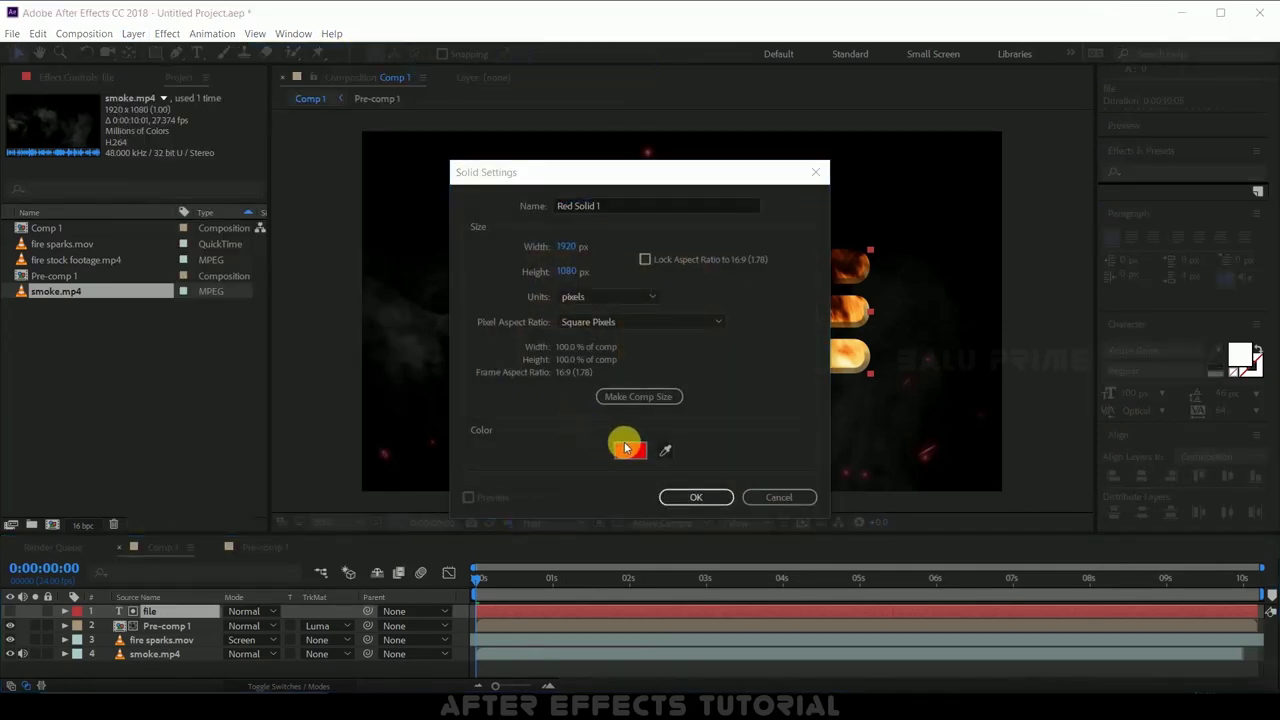
left_click(656, 401)
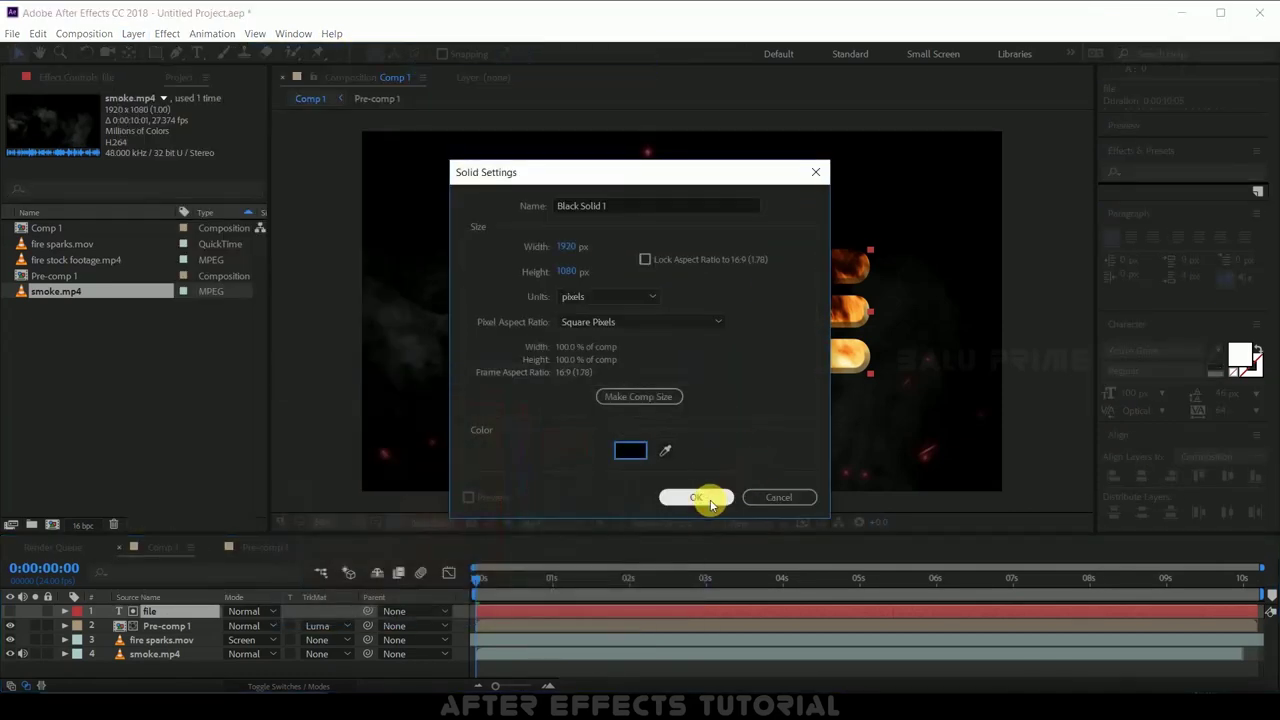
key("Return")
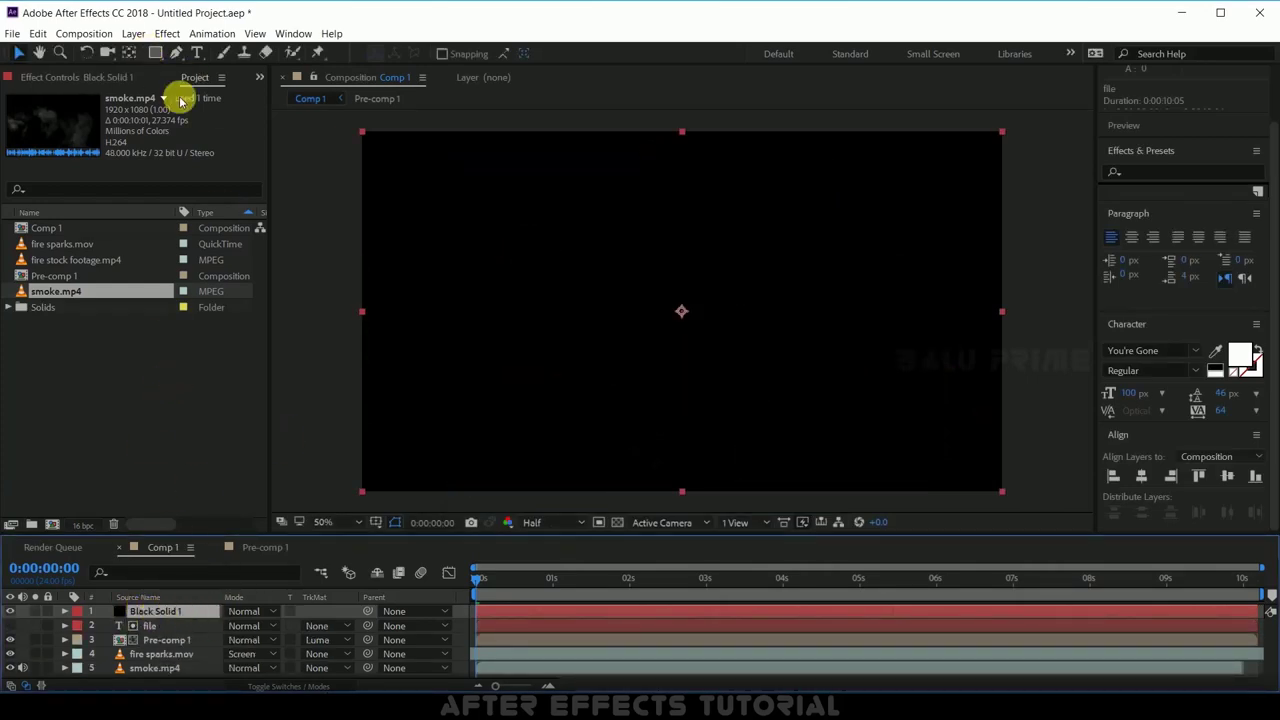
Show title/action safe guides, draw a frame-wide rectangle mask on Black Solid 1, and invert it
left_click(375, 522)
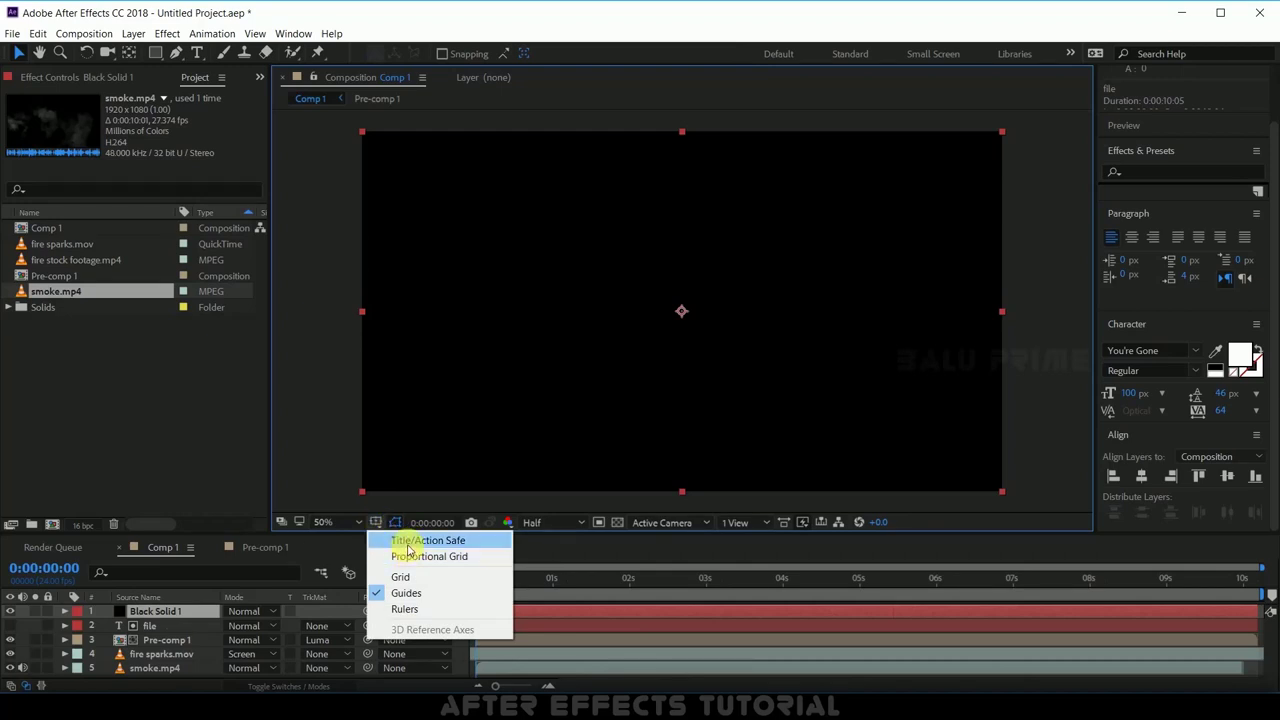
left_click(408, 546)
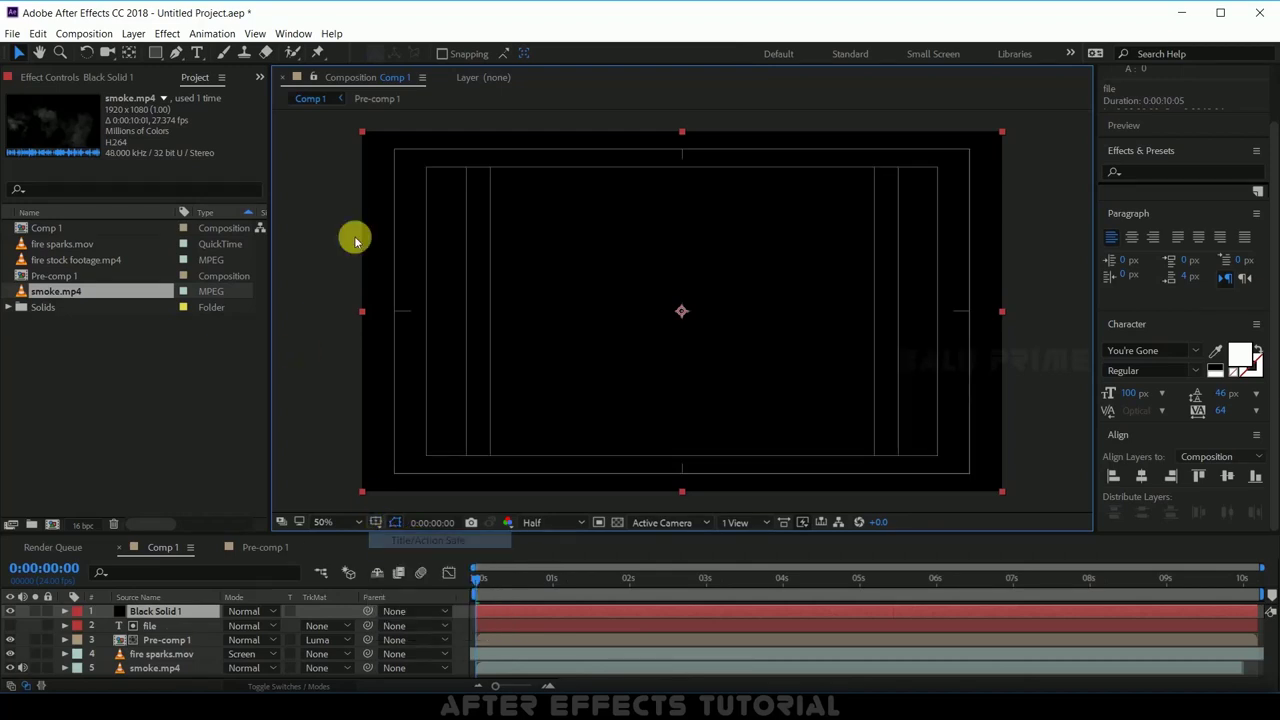
left_click(155, 53)
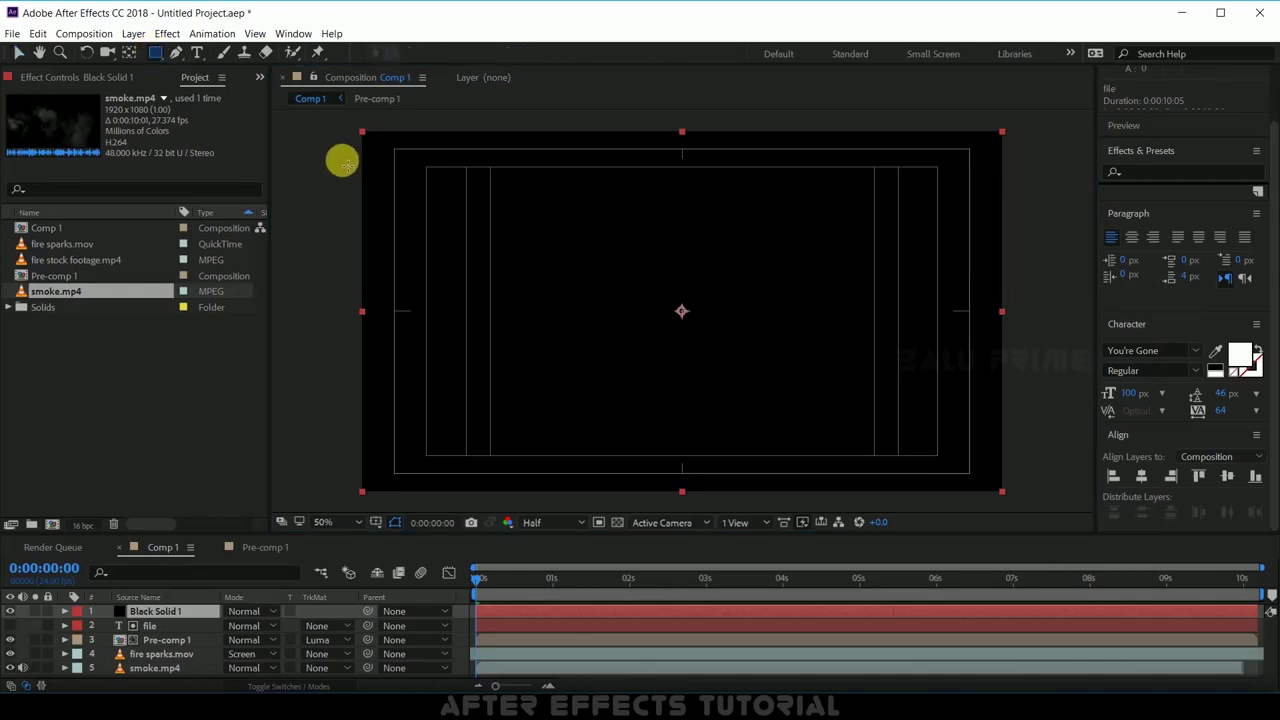
left_click_drag(340, 160, 510, 175)
left_click_drag(721, 274, 1034, 463)
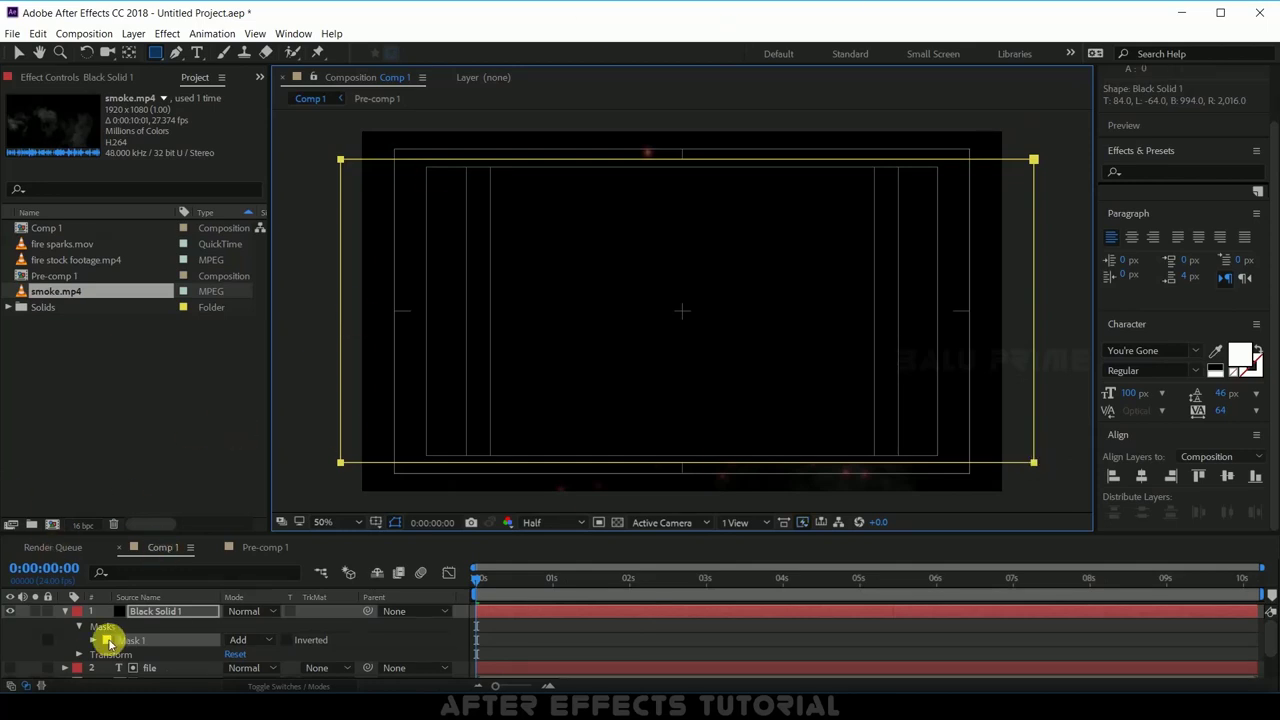
left_click(288, 642)
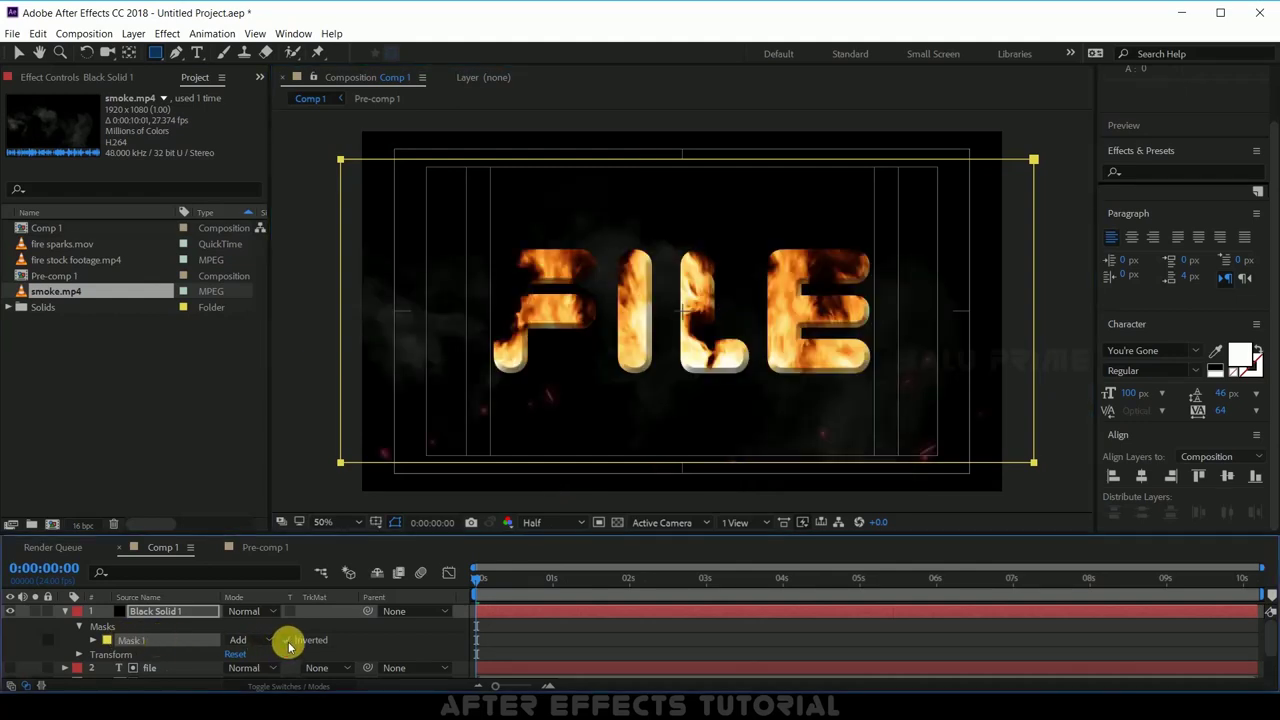
key("space")
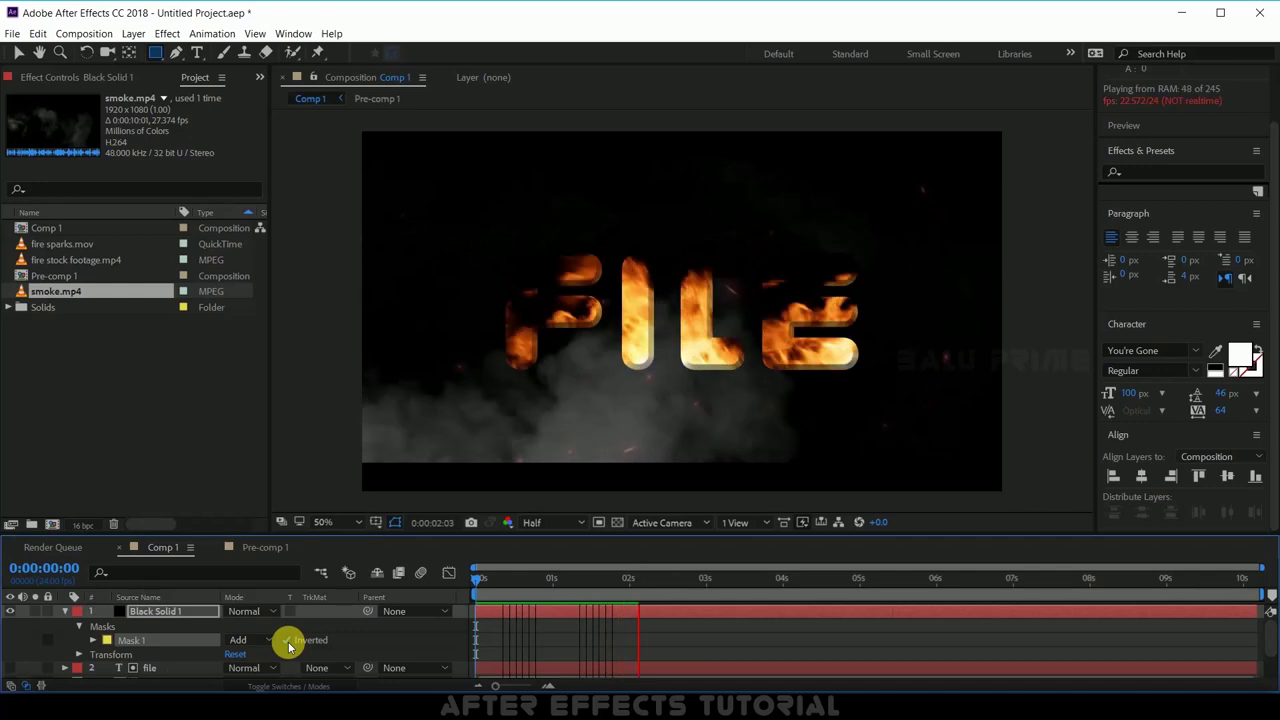